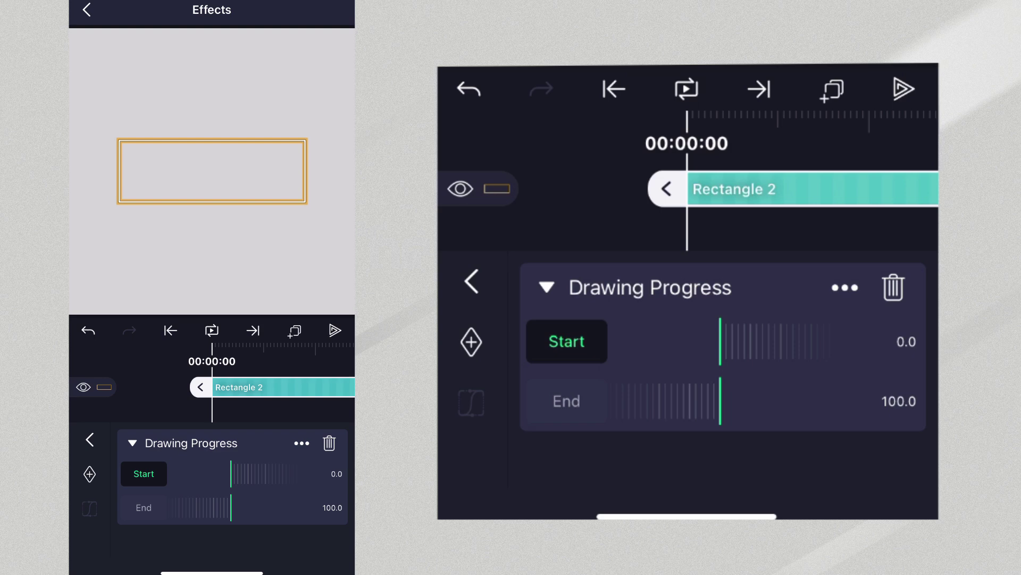
Trim the rectangle's Drawing Progress to Start 31.1 and End 79.1, leaving a partial gold outline
left_click_drag(273, 474, 190, 482)
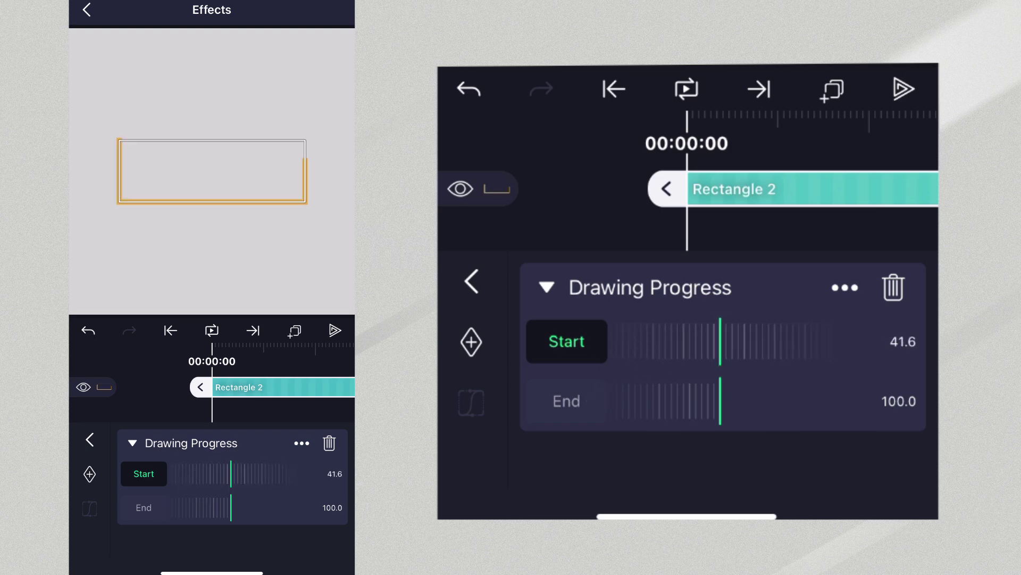
left_click_drag(203, 511, 299, 507)
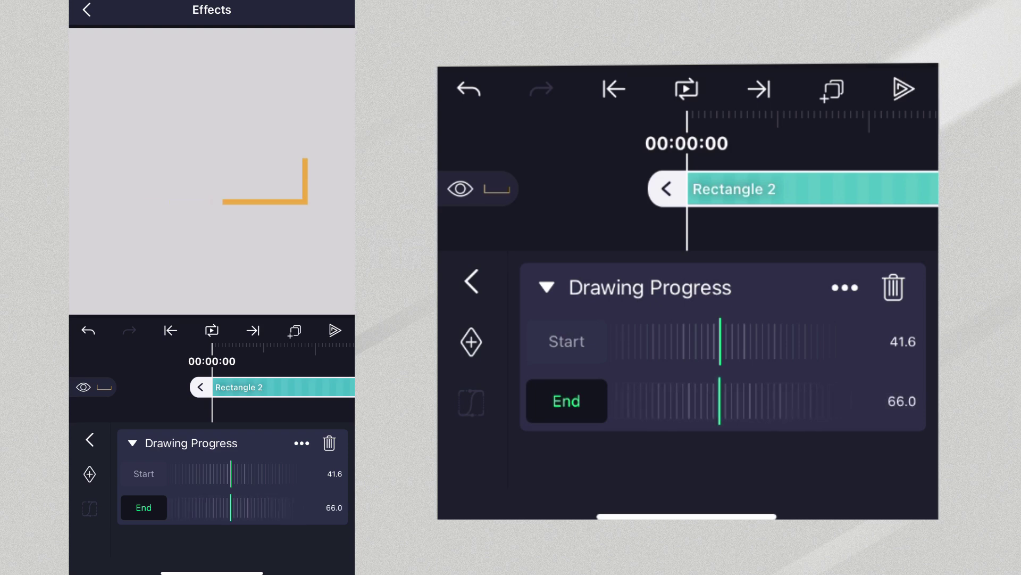
mouse_move(220, 474)
left_mouse_down()
mouse_move(316, 483)
mouse_move(317, 471)
left_mouse_up()
mouse_move(261, 508)
left_mouse_down()
mouse_move(178, 518)
mouse_move(186, 508)
mouse_move(224, 514)
left_mouse_up()
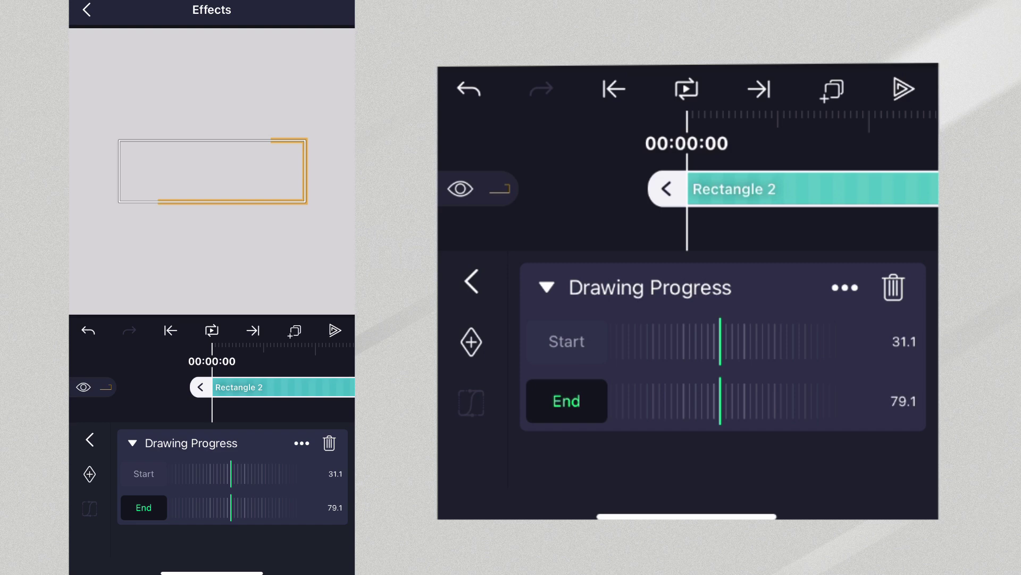
Set the rectangle's Drawing Progress Start and End both to 0
left_click(567, 341)
left_click_drag(905, 349, 889, 346)
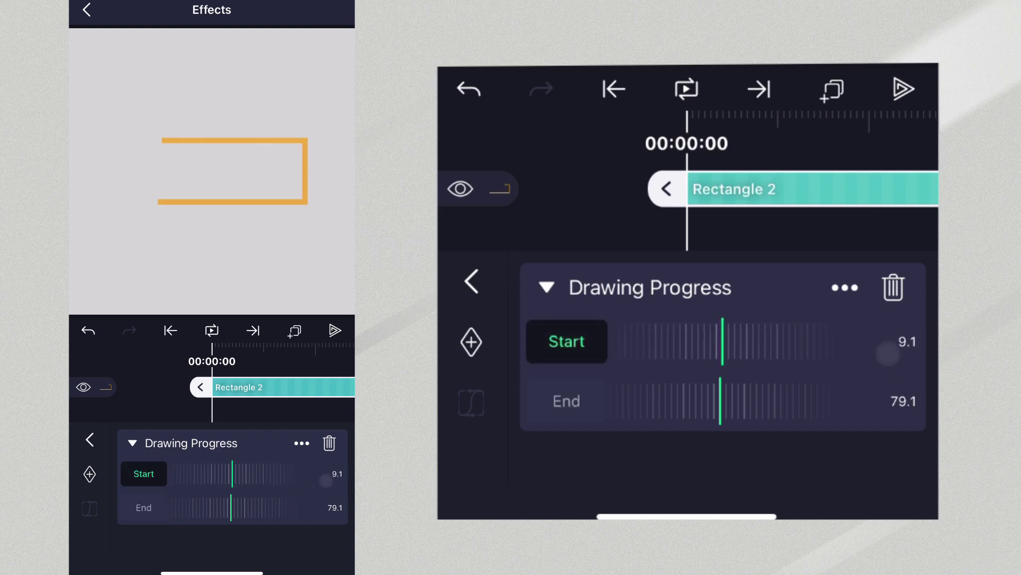
left_click(566, 400)
left_click_drag(912, 403, 824, 400)
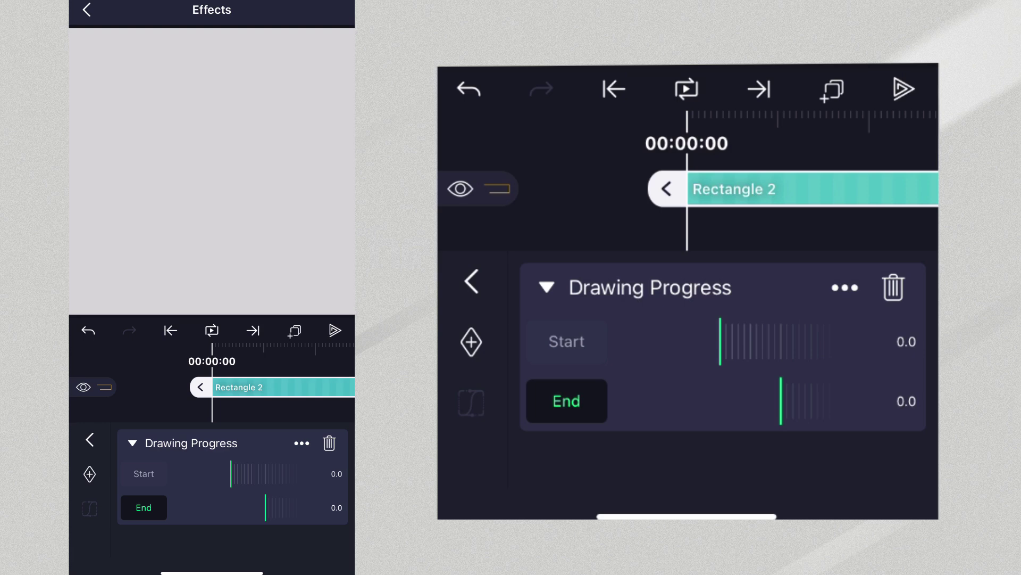
mouse_move(817, 136)
left_mouse_down()
mouse_move(850, 135)
mouse_move(798, 158)
left_mouse_up()
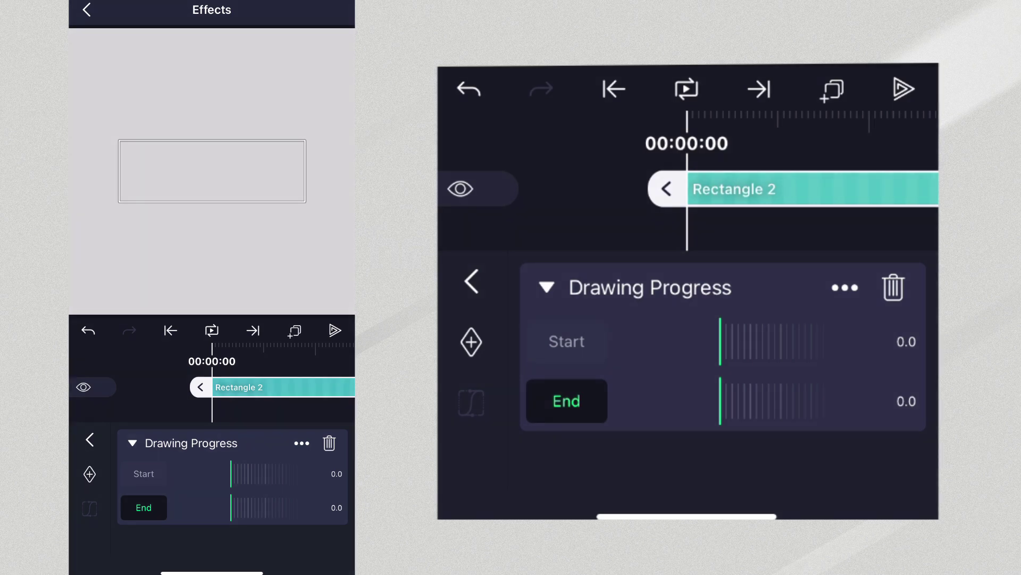
Keyframe End at 0 at the beginning and at 100 about one second in
left_click(471, 341)
mouse_move(862, 145)
left_mouse_down()
mouse_move(644, 227)
mouse_move(612, 228)
left_mouse_up()
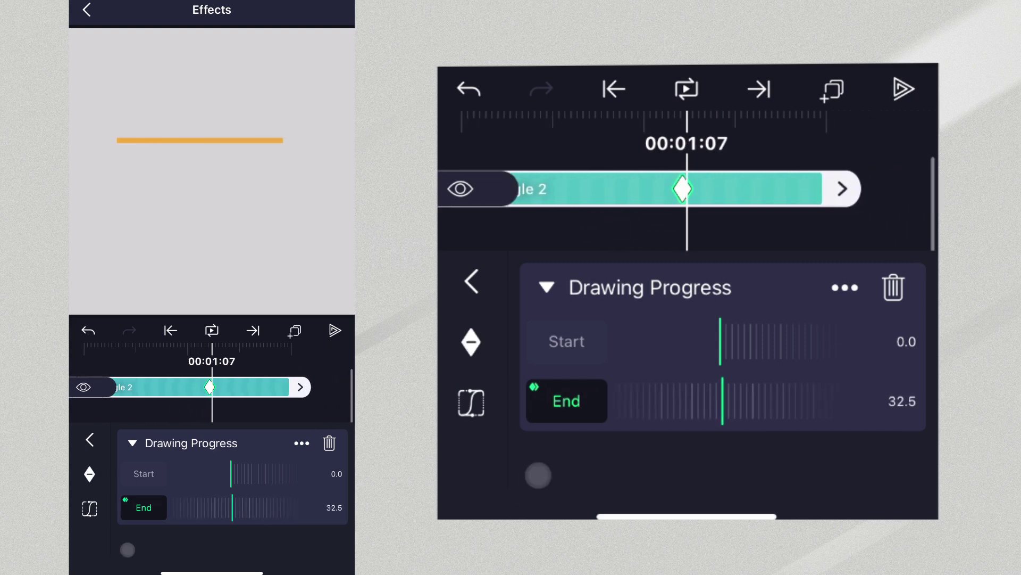
left_click_drag(804, 407, 554, 458)
left_click_drag(830, 155, 873, 155)
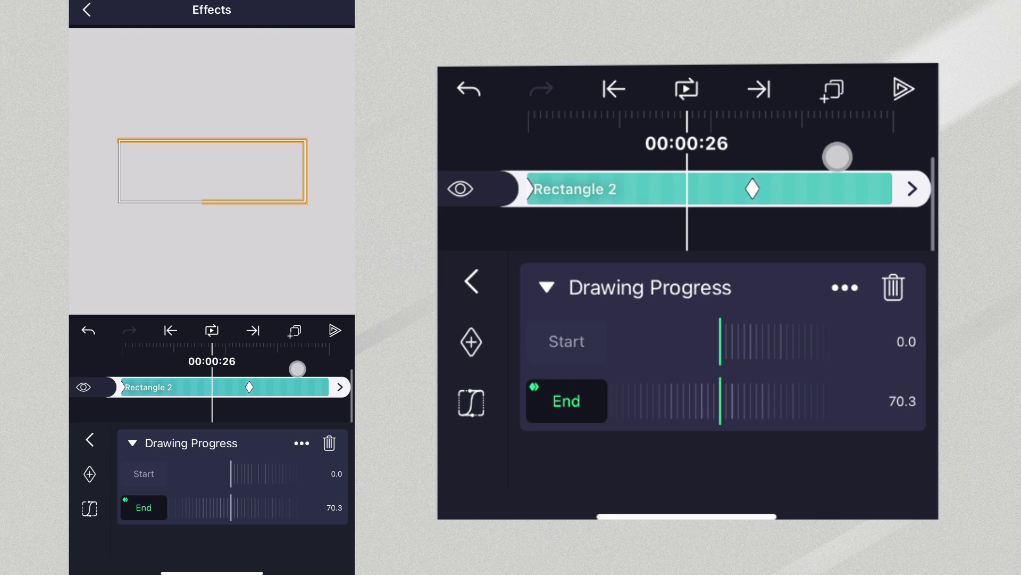
Apply ease-in-out easing to the End keyframe and loop-preview the outline drawing in
left_click(471, 403)
left_click(850, 493)
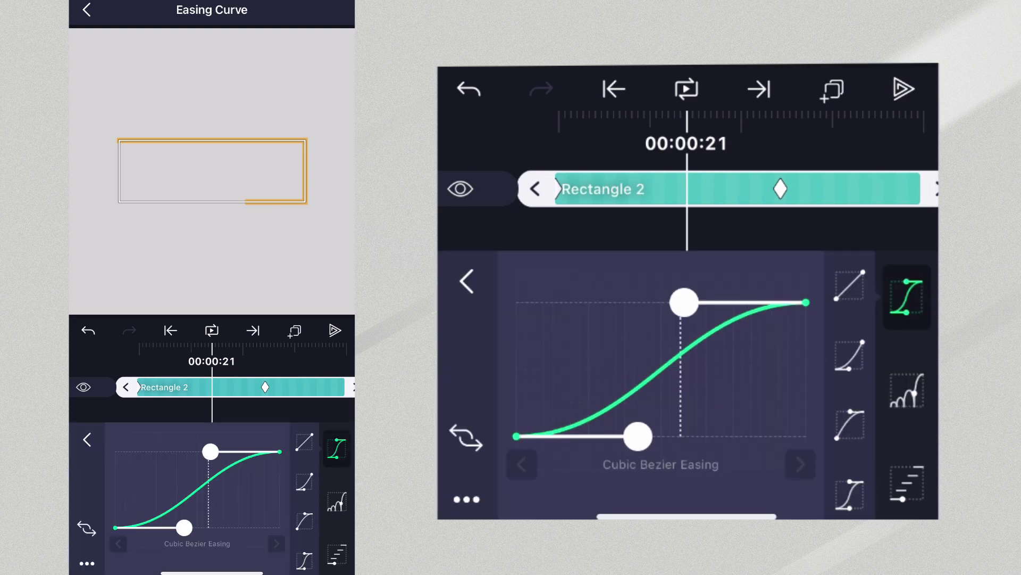
left_click(467, 280)
left_click_drag(782, 148, 904, 148)
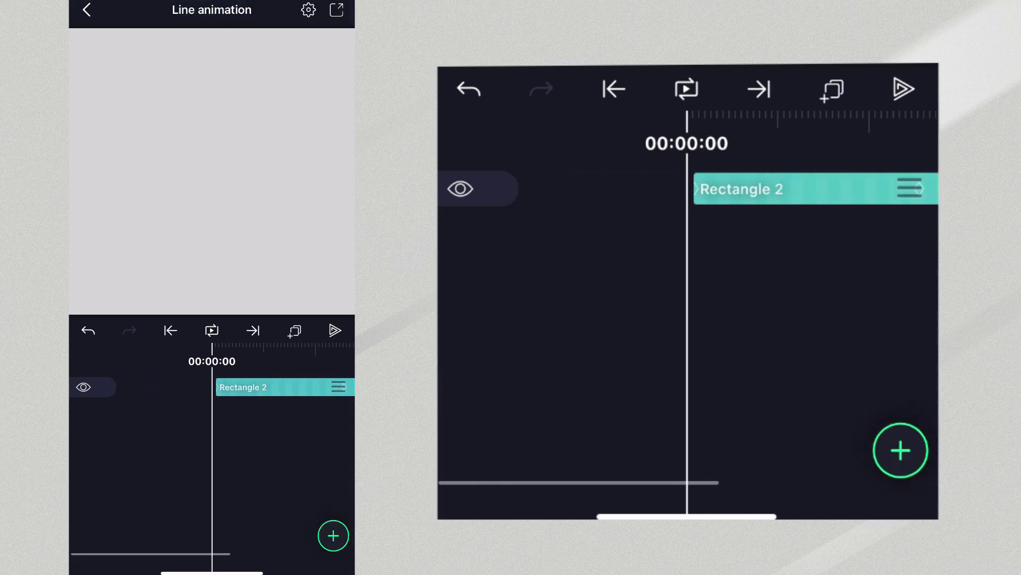
left_click(687, 89)
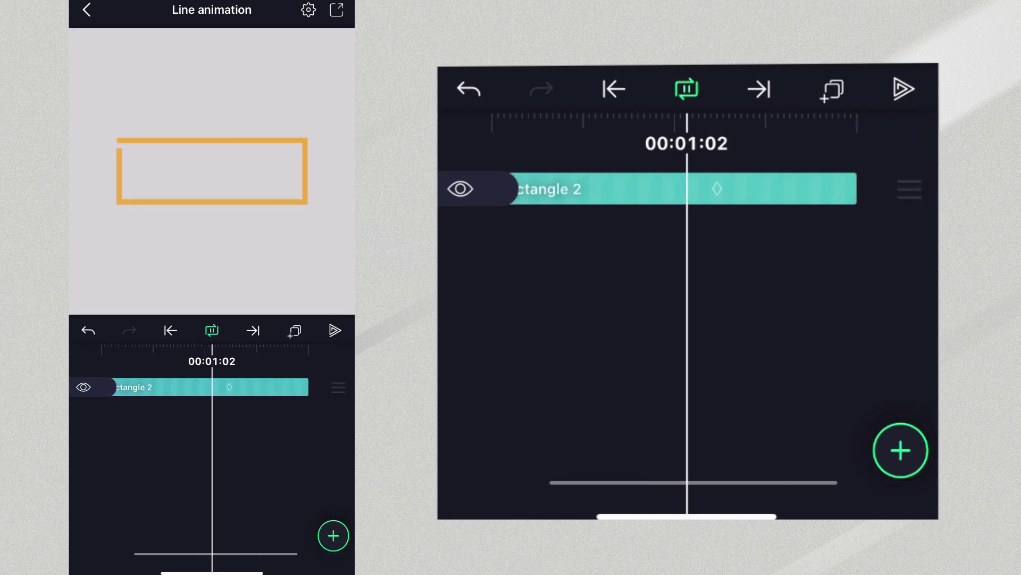
left_click_drag(694, 367, 633, 356)
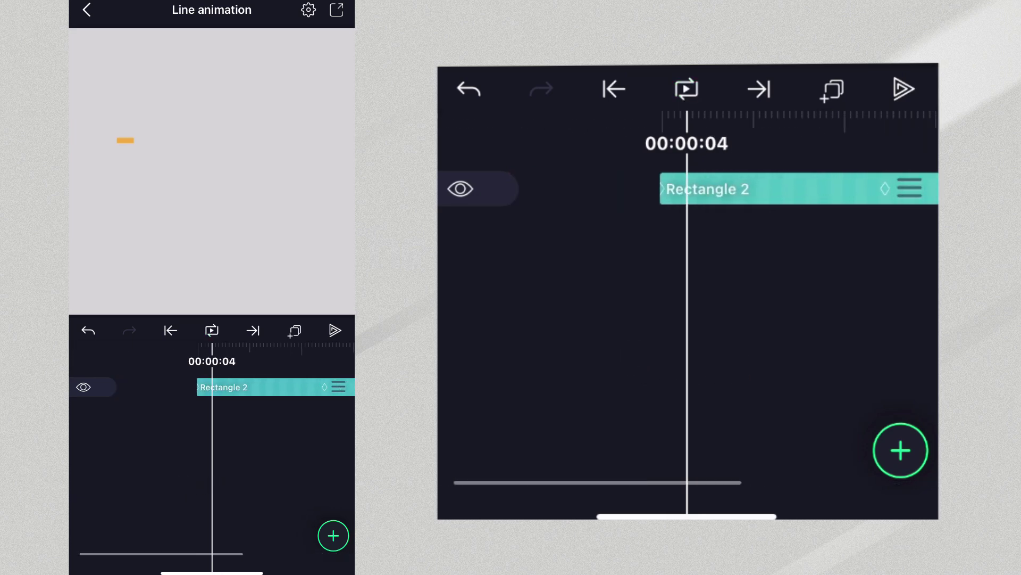
left_click_drag(750, 278, 715, 197)
Keyframe the rectangle's Drawing Progress Start at 0, then at 100 at 00:01:16
left_click(714, 196)
left_click(842, 447)
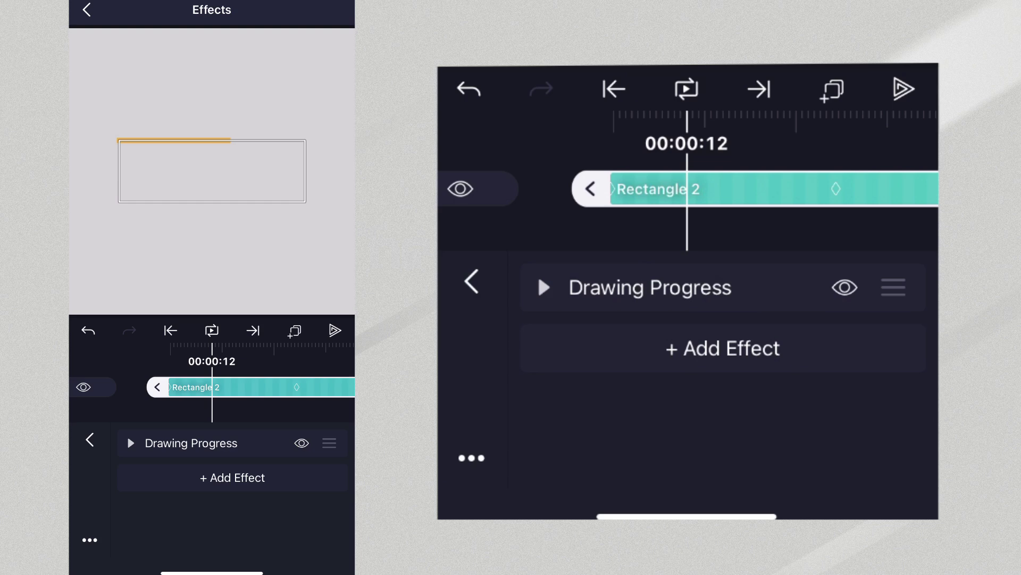
left_click(547, 287)
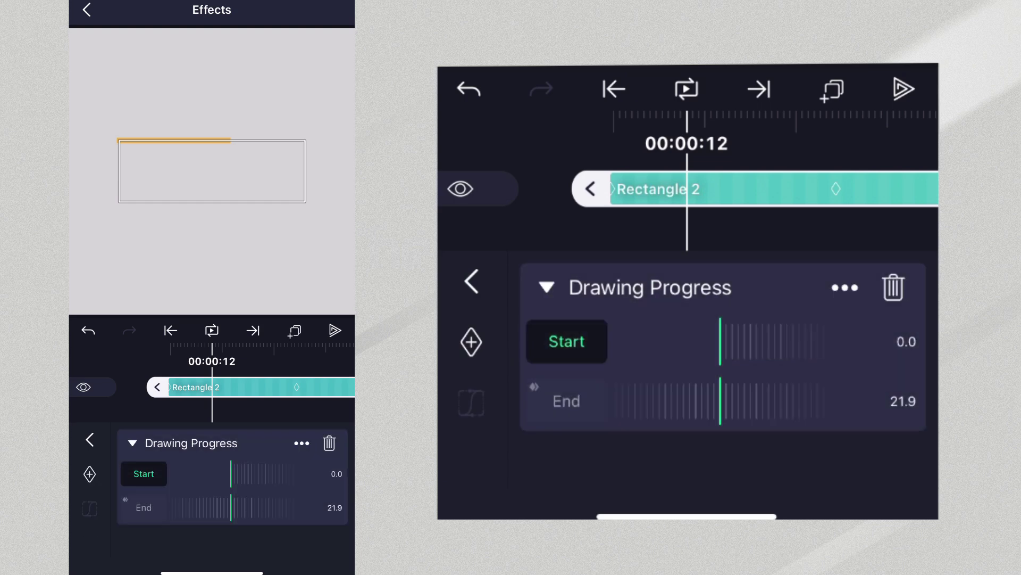
left_click(470, 342)
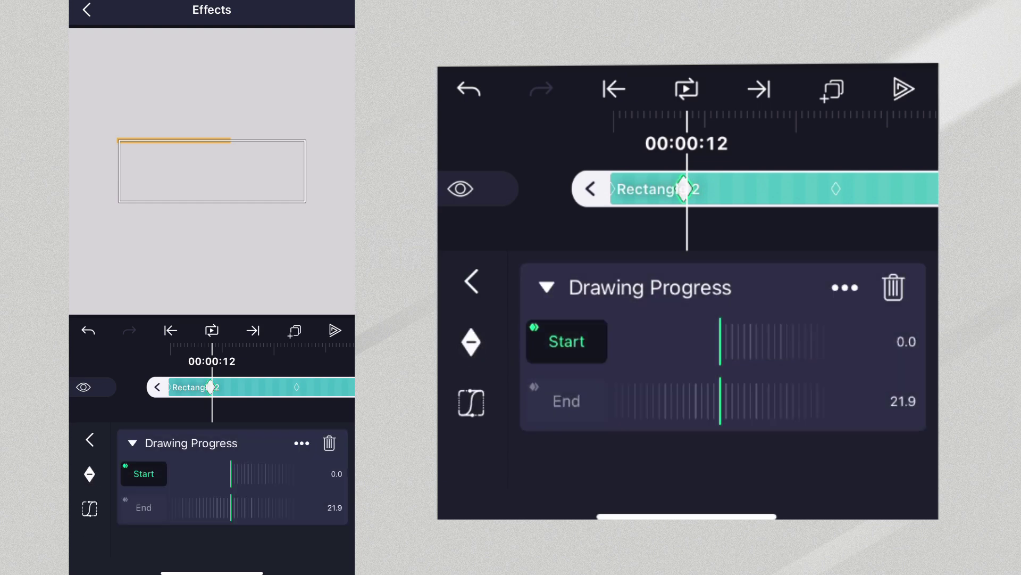
left_click_drag(855, 143, 638, 242)
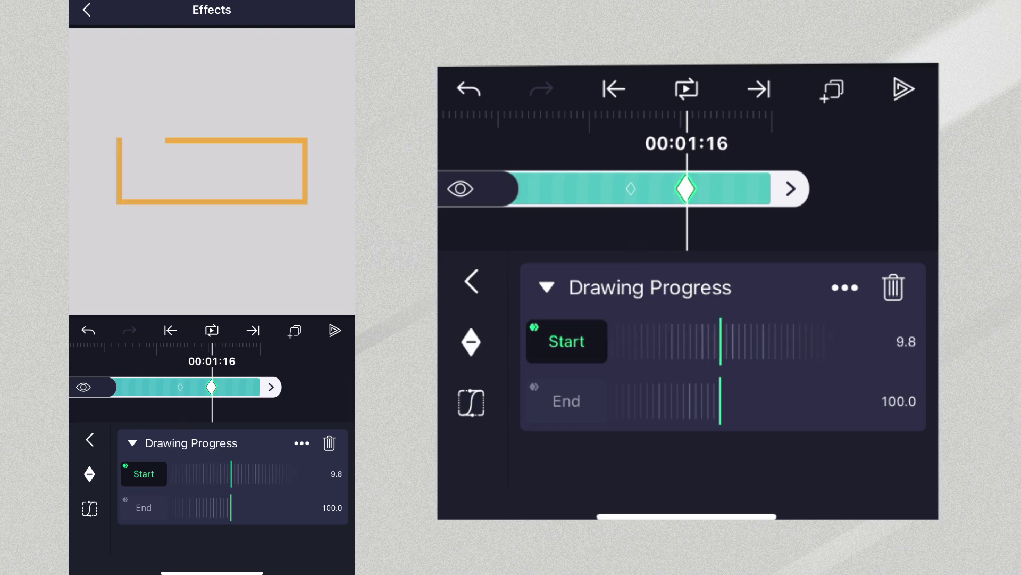
left_click_drag(709, 340, 524, 430)
left_click_drag(795, 322, 564, 393)
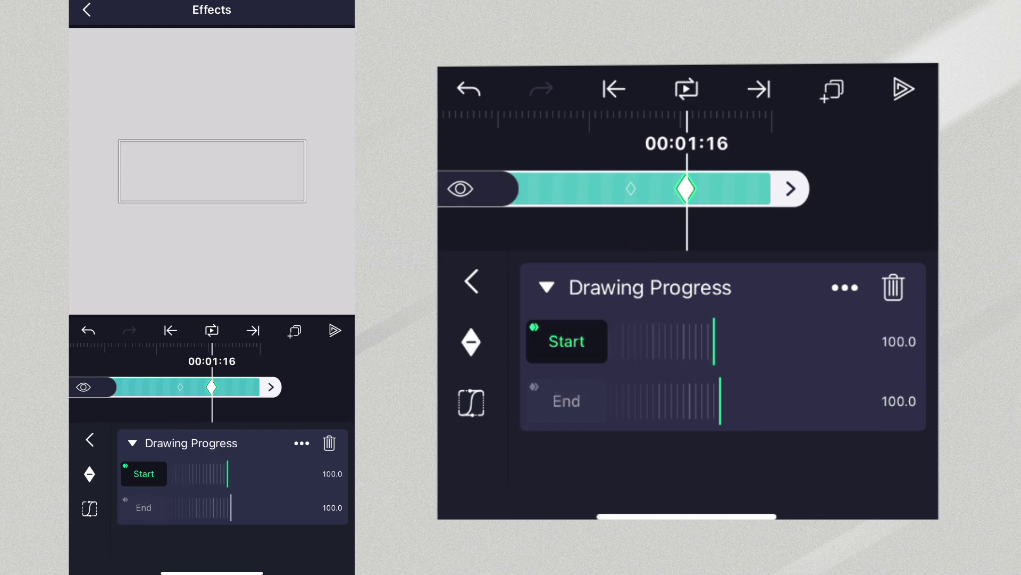
left_click_drag(809, 160, 915, 157)
left_click(900, 144)
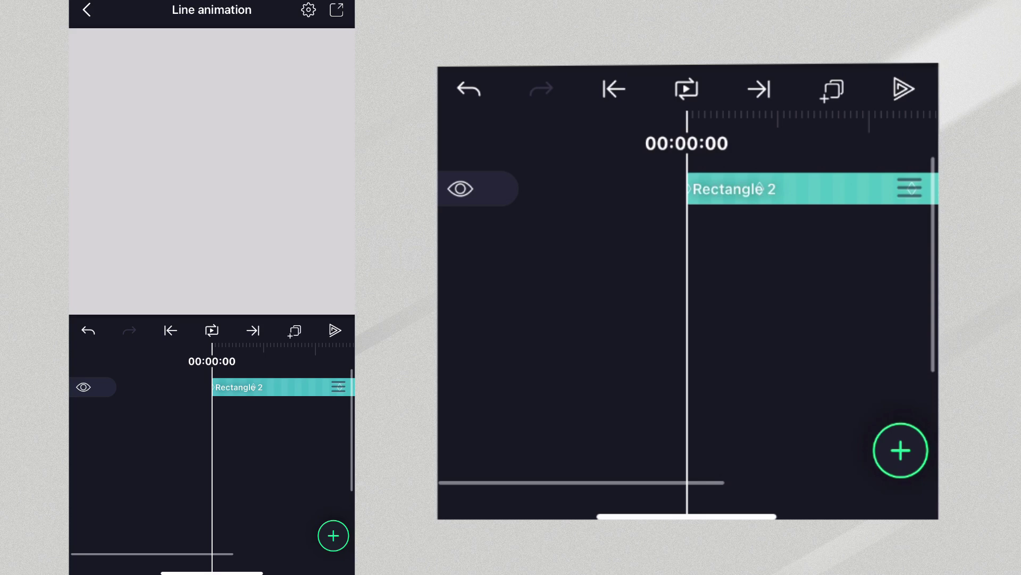
mouse_move(851, 137)
left_mouse_down()
mouse_move(556, 196)
mouse_move(851, 157)
mouse_move(594, 182)
mouse_move(867, 171)
mouse_move(883, 157)
mouse_move(643, 209)
left_mouse_up()
Give the Start erase keyframe an ease-in-out curve and loop-preview the animation
left_click(654, 192)
left_click(827, 441)
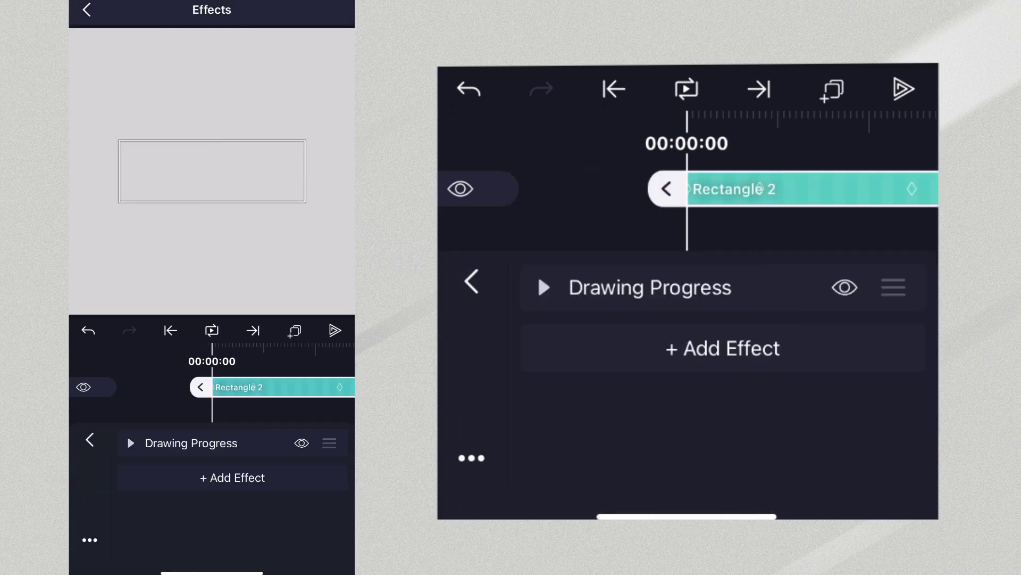
left_click(569, 287)
left_click_drag(814, 153, 677, 155)
left_click(471, 412)
left_click(850, 479)
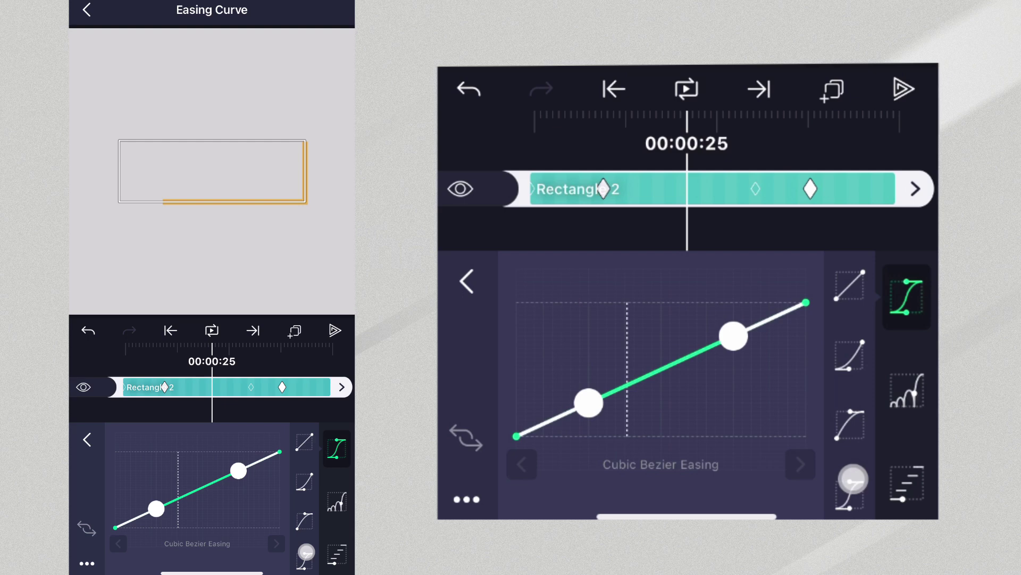
left_click(796, 150)
left_click_drag(796, 150, 922, 173)
left_click(686, 89)
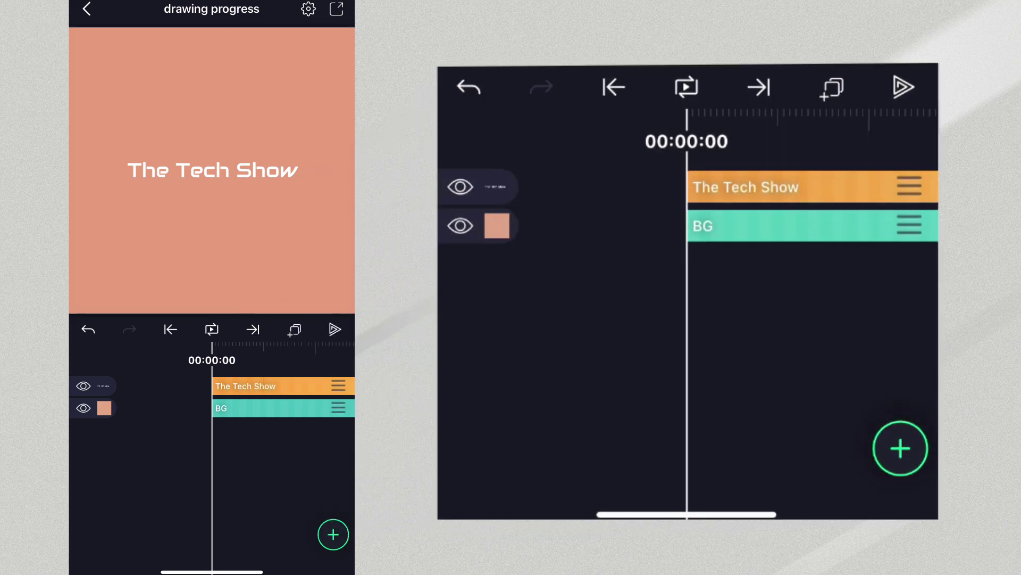
Add a Line shape and drag it roughly vertical above the title
left_click(333, 534)
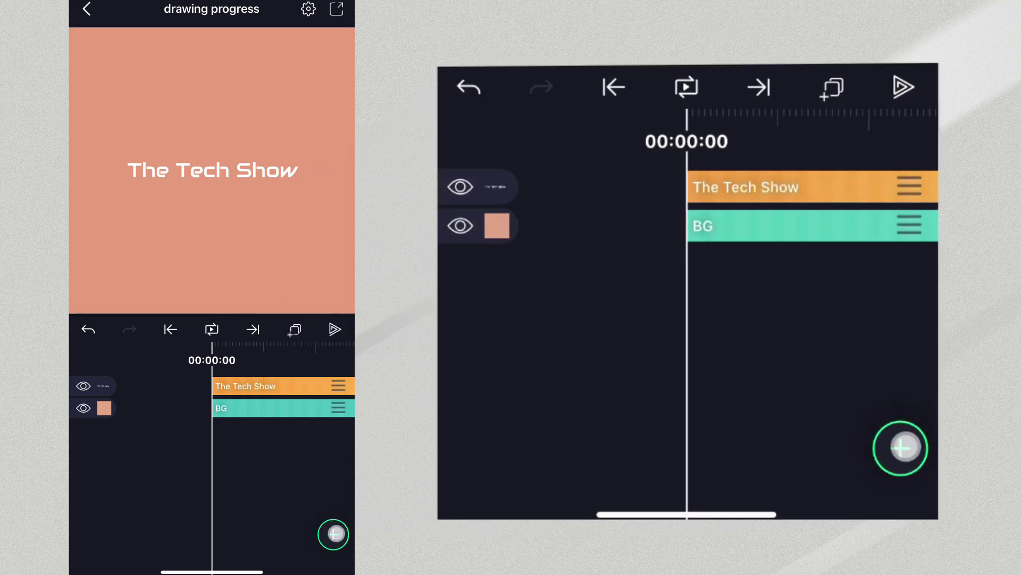
left_click(243, 525)
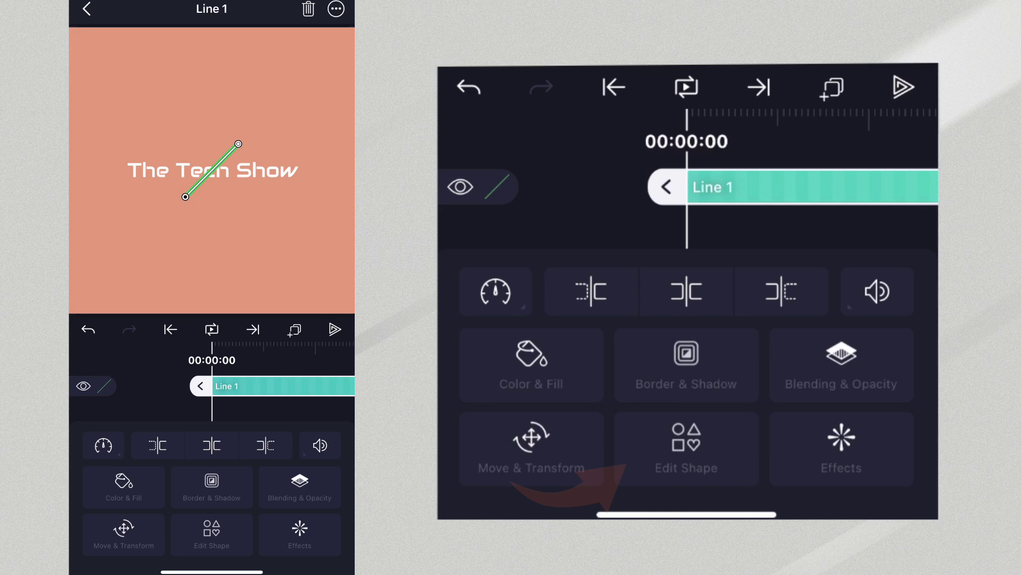
left_click_drag(239, 139, 210, 36)
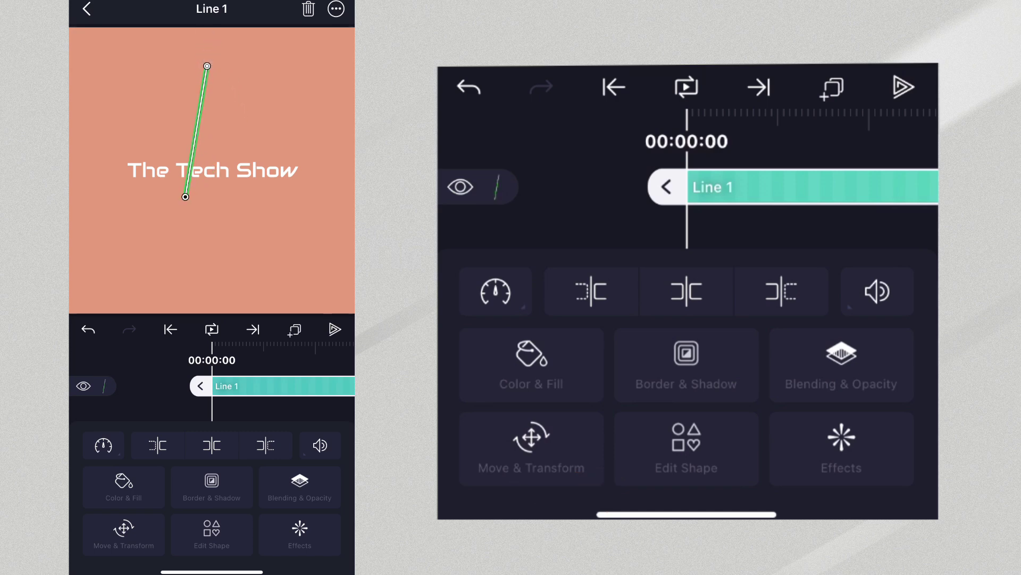
left_click_drag(185, 197, 207, 152)
Set the line's points to Point 1 (0,148) and Point 2 (0,-82)
left_click(220, 531)
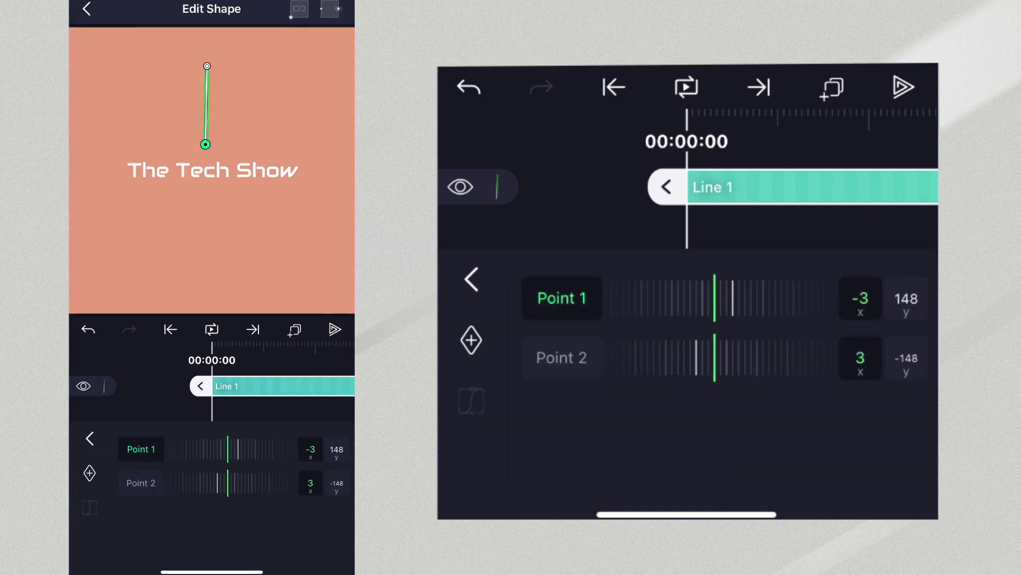
left_click_drag(267, 479, 270, 484)
mouse_move(256, 450)
left_mouse_down()
mouse_move(244, 449)
mouse_move(259, 452)
left_mouse_up()
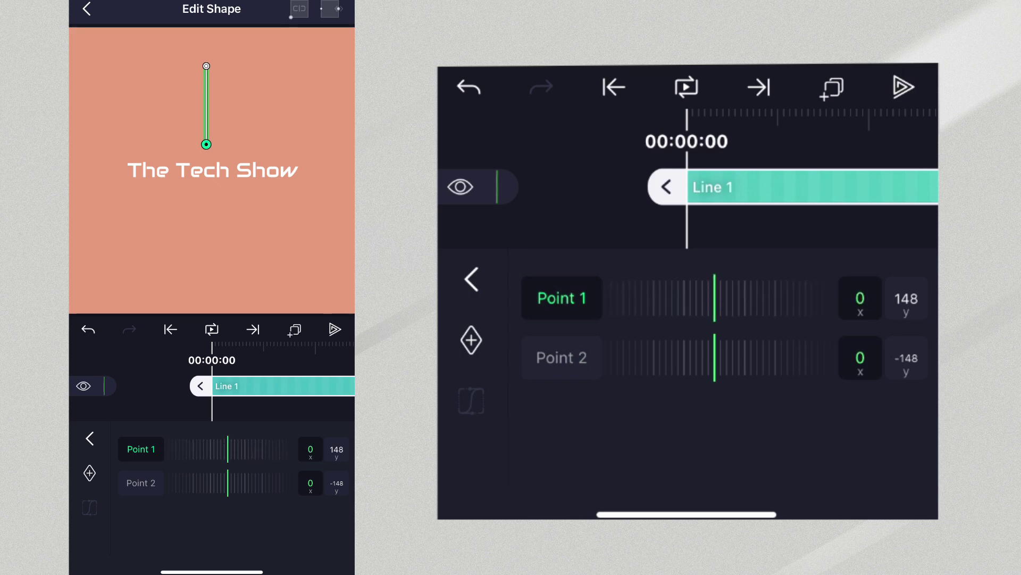
left_click(921, 354)
left_click_drag(686, 351, 652, 337)
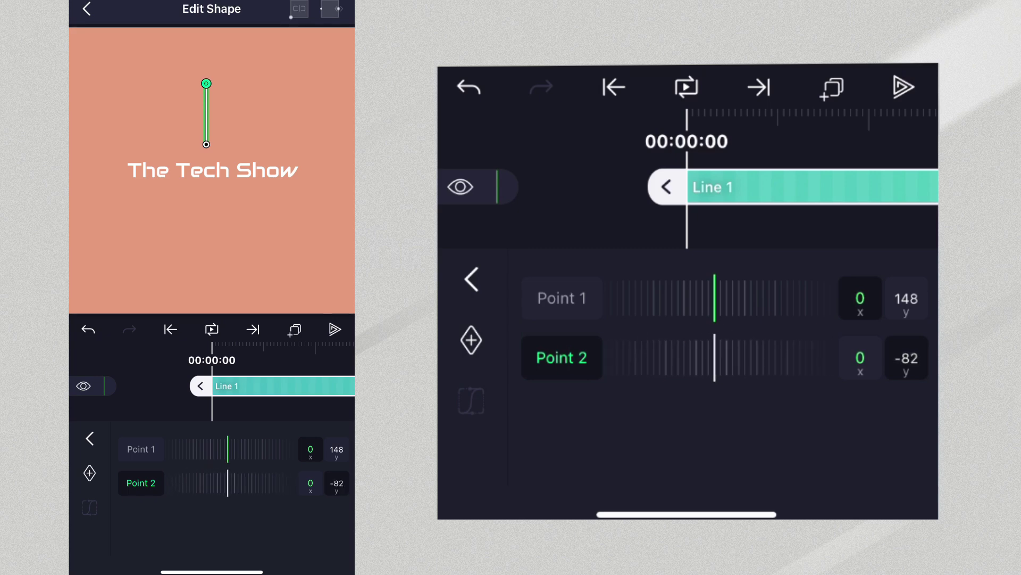
left_click(86, 8)
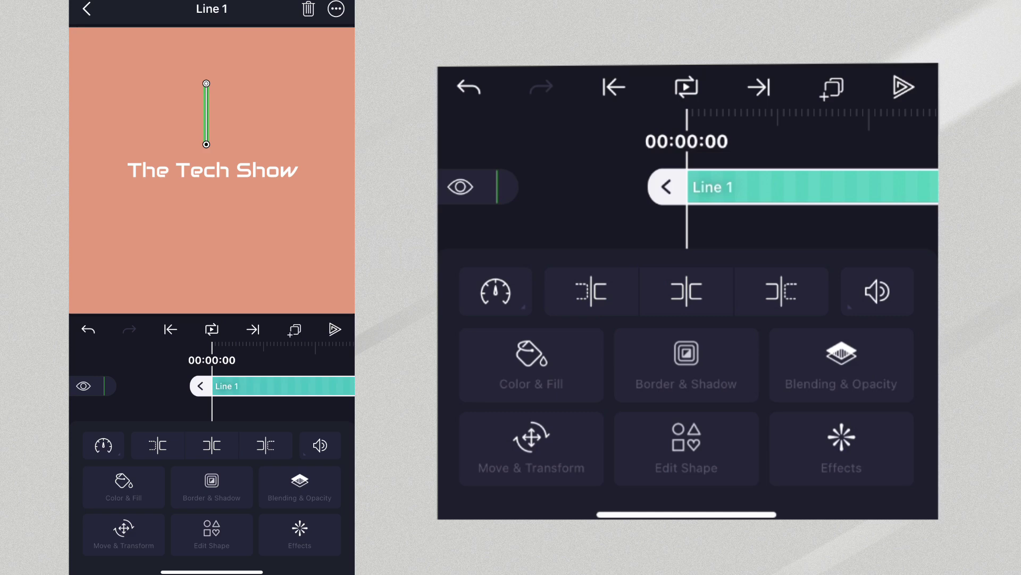
Give Line 1 a white stroke of width 6
left_click(687, 364)
left_click_drag(785, 341, 631, 365)
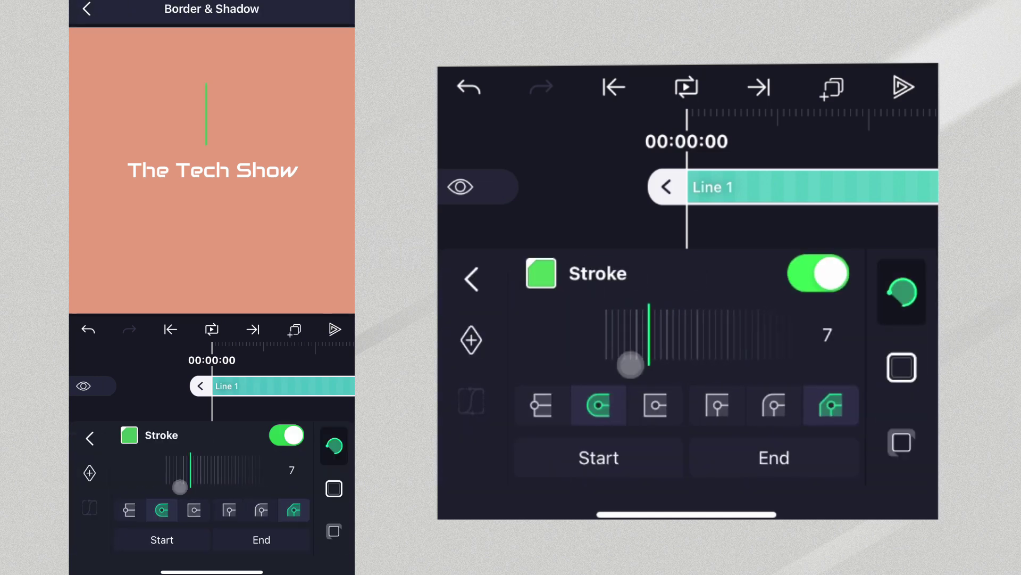
left_click_drag(716, 348, 728, 354)
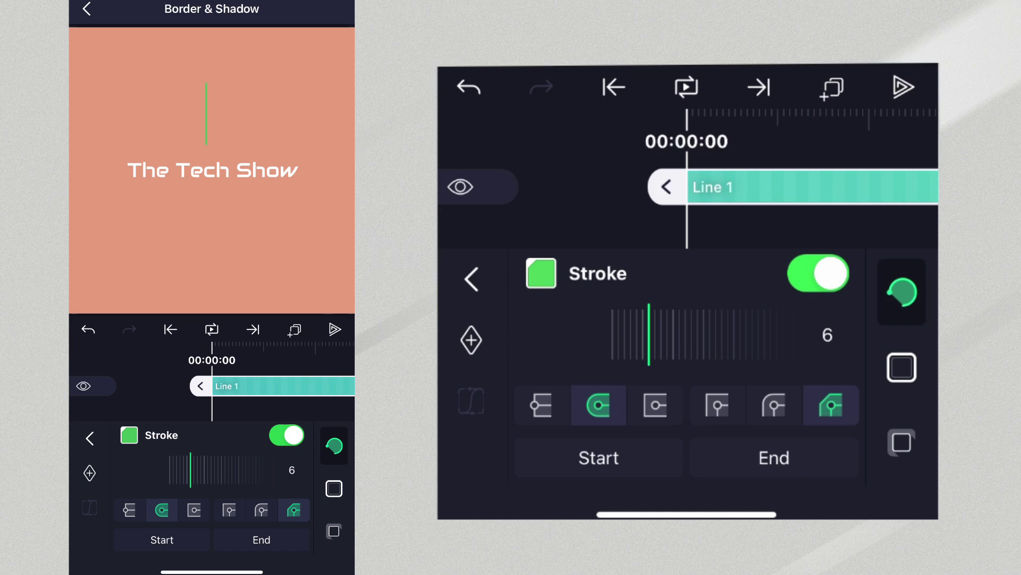
left_click(546, 260)
left_click(486, 217)
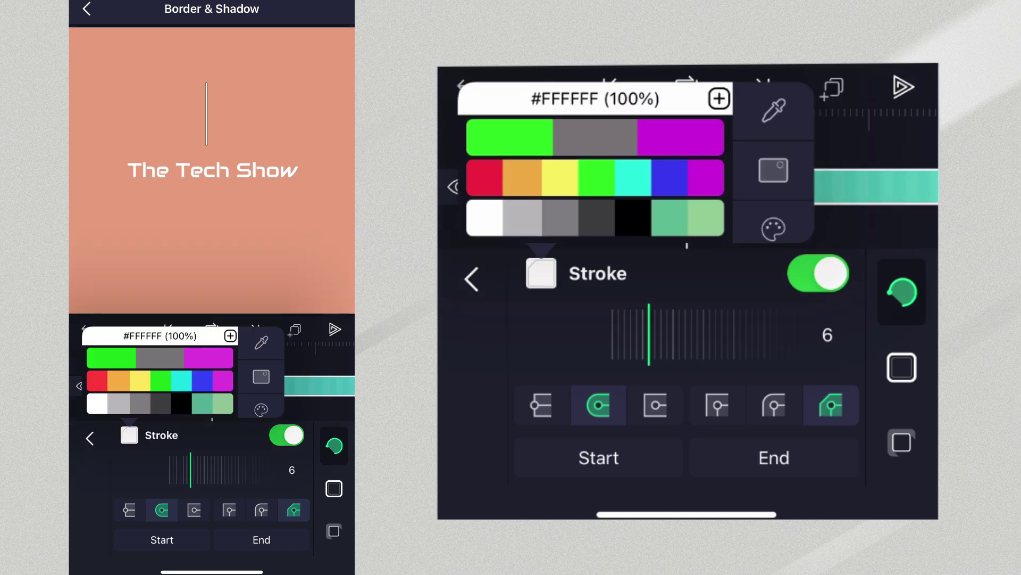
left_click(541, 273)
left_click(472, 279)
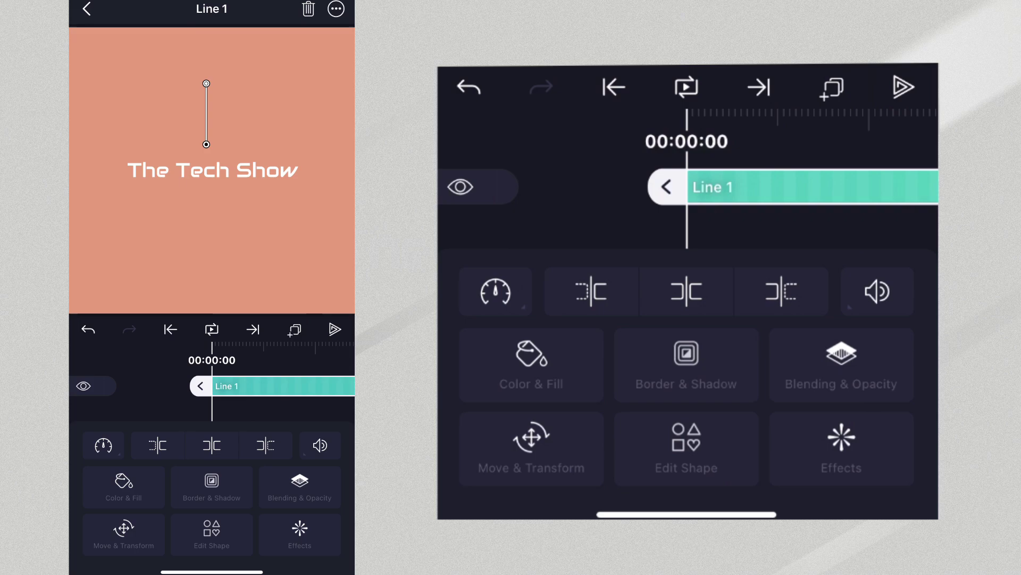
left_click(532, 364)
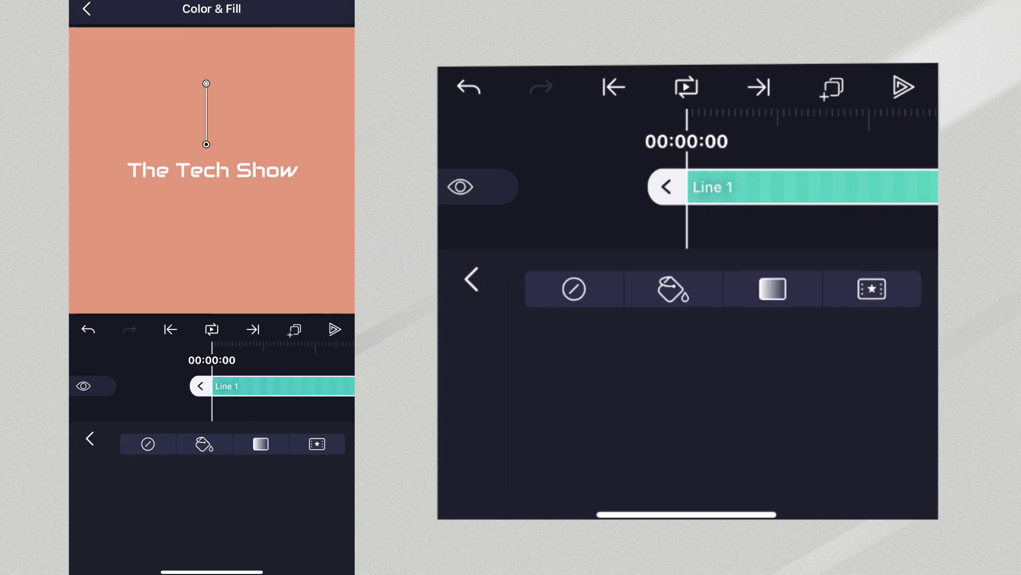
Add Drawing Progress from Drawing & Edge to Line 1 with Standard Settings
left_click(475, 285)
left_click(861, 461)
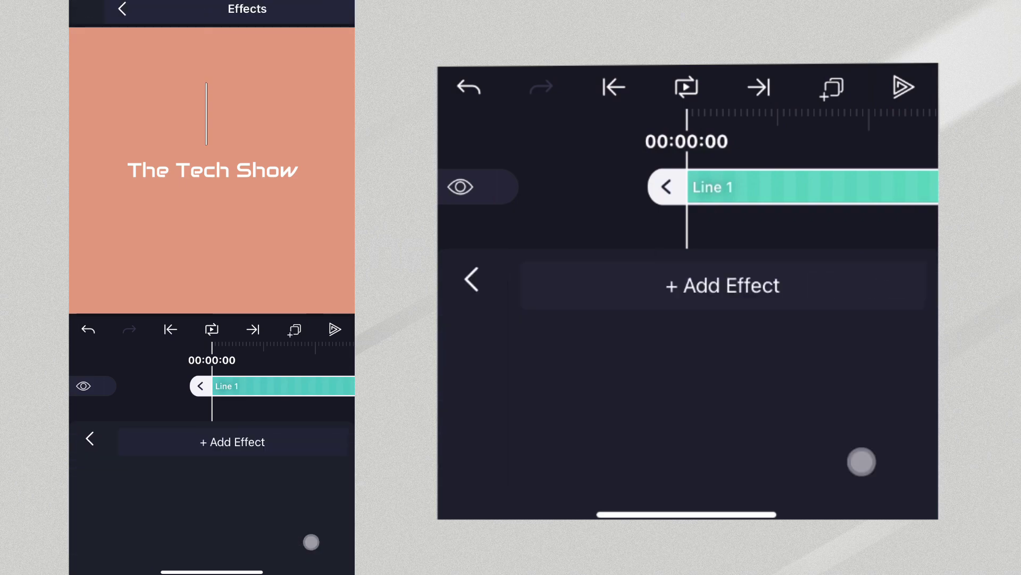
left_click(684, 293)
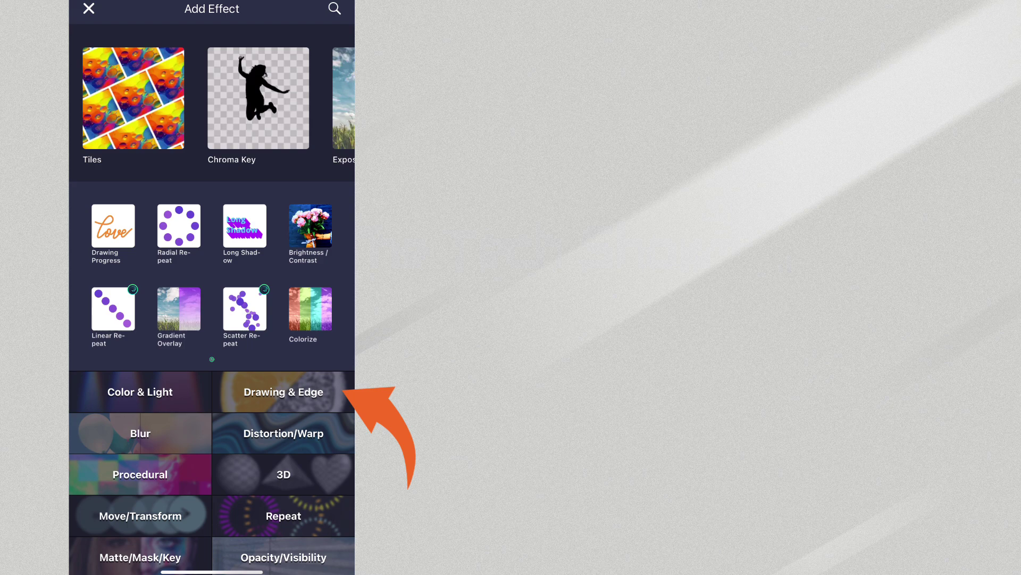
left_click(284, 392)
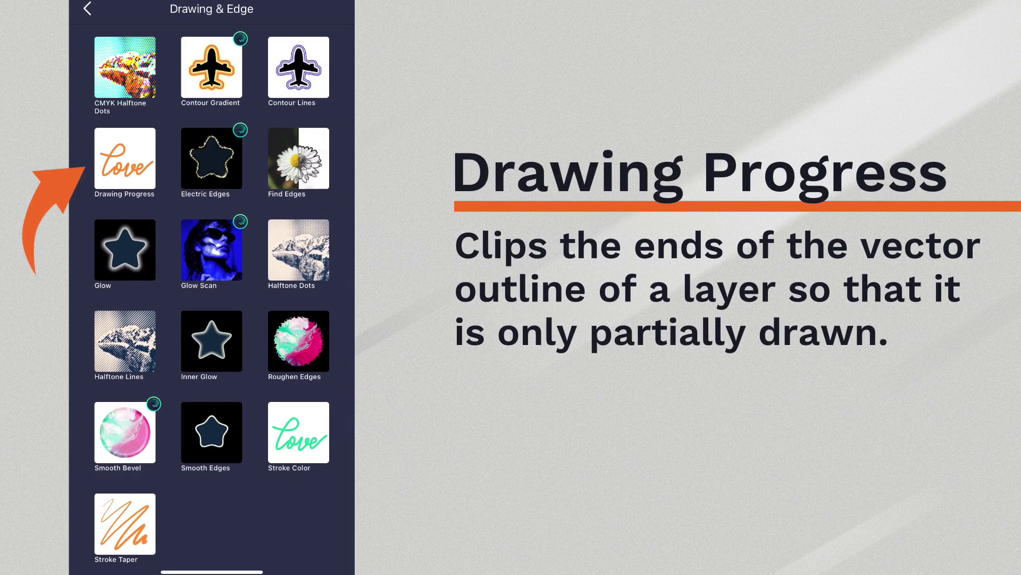
left_click(126, 158)
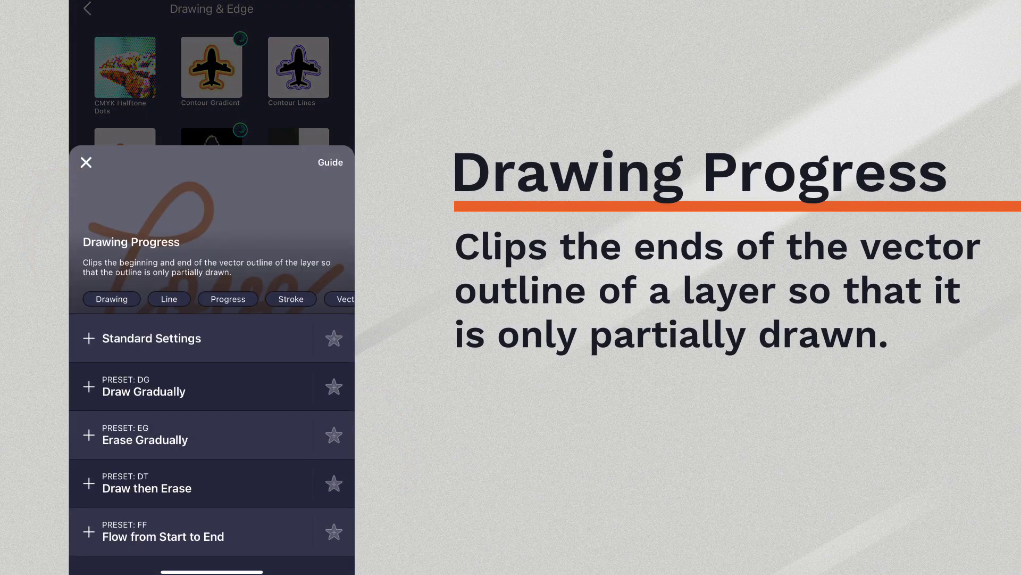
left_click(152, 338)
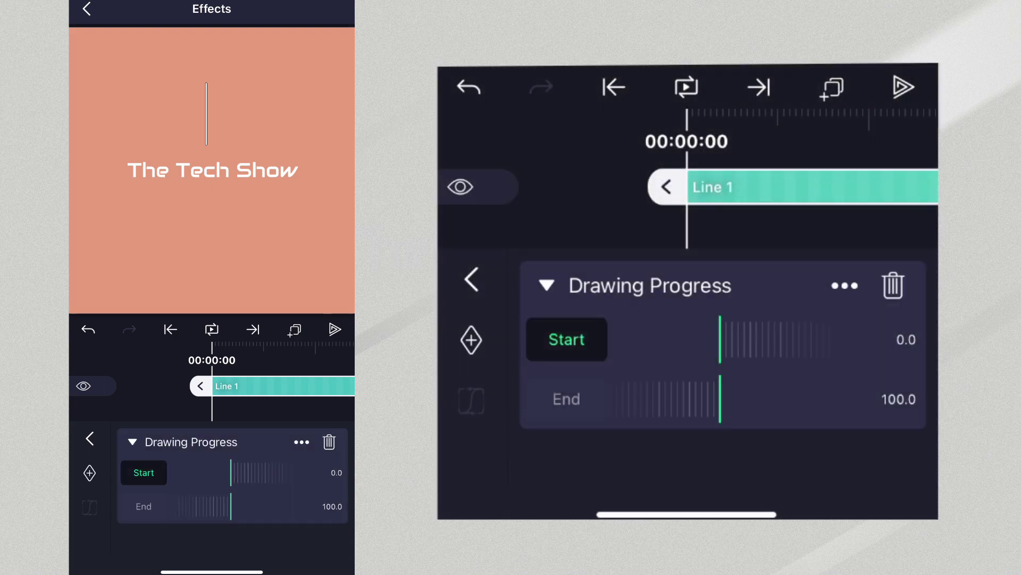
Keyframe Line 1's Start from 100 at frame 0 to 0 at frame 11, then play it back
left_click_drag(242, 473, 180, 474)
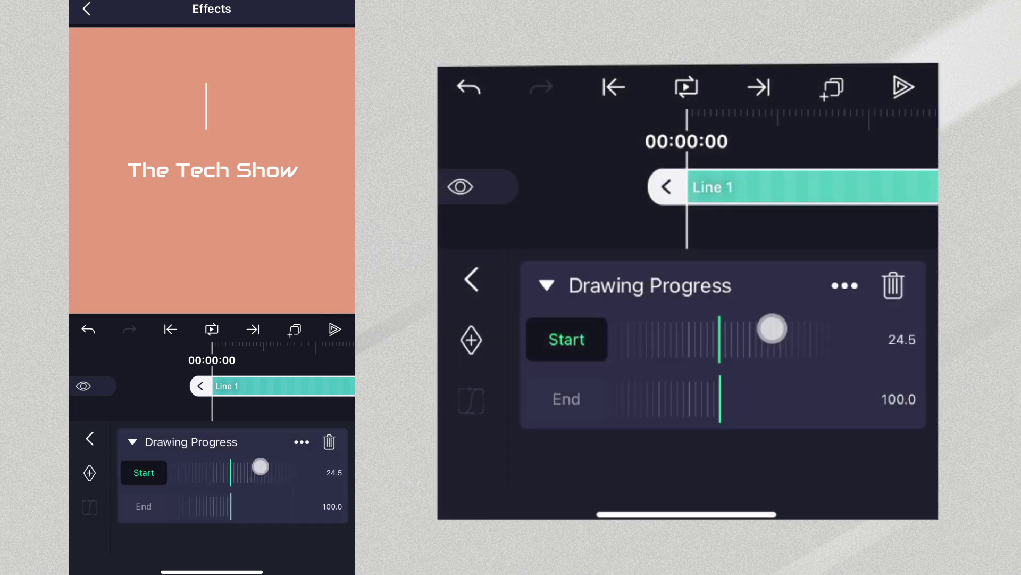
left_click_drag(258, 466, 160, 482)
left_click(89, 472)
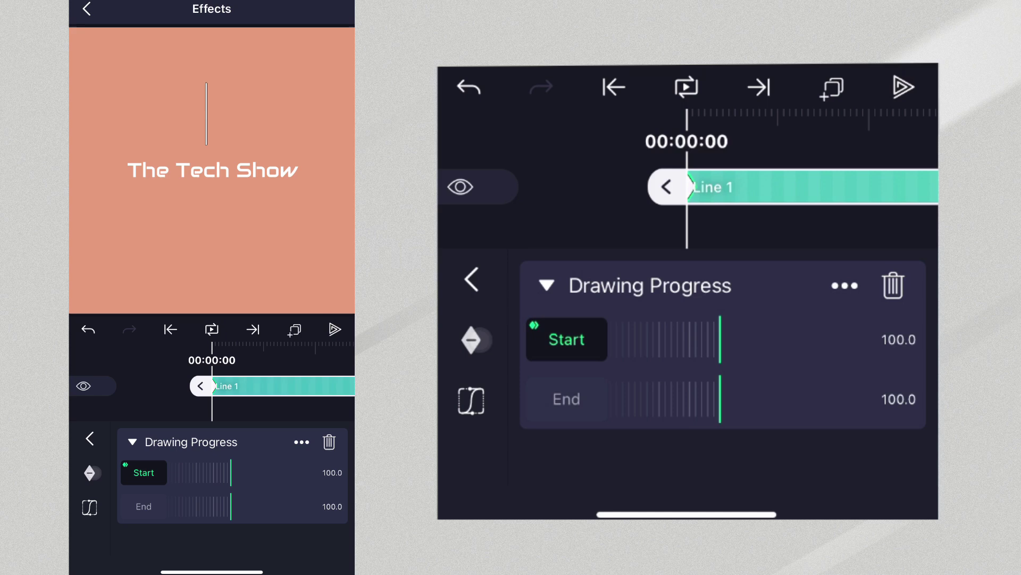
left_click_drag(308, 362, 295, 363)
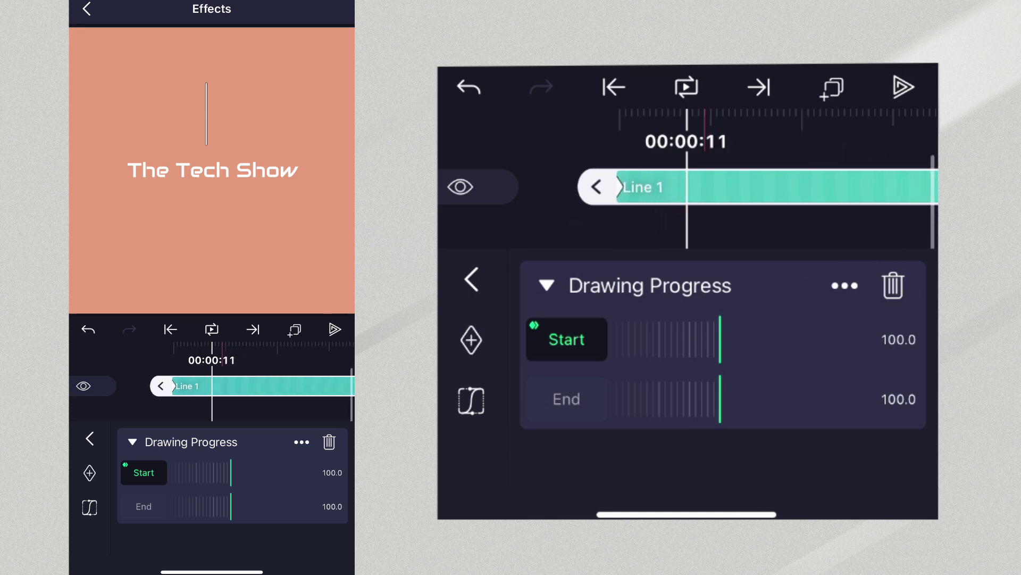
mouse_move(231, 467)
left_mouse_down()
mouse_move(288, 468)
mouse_move(253, 470)
mouse_move(274, 471)
left_mouse_up()
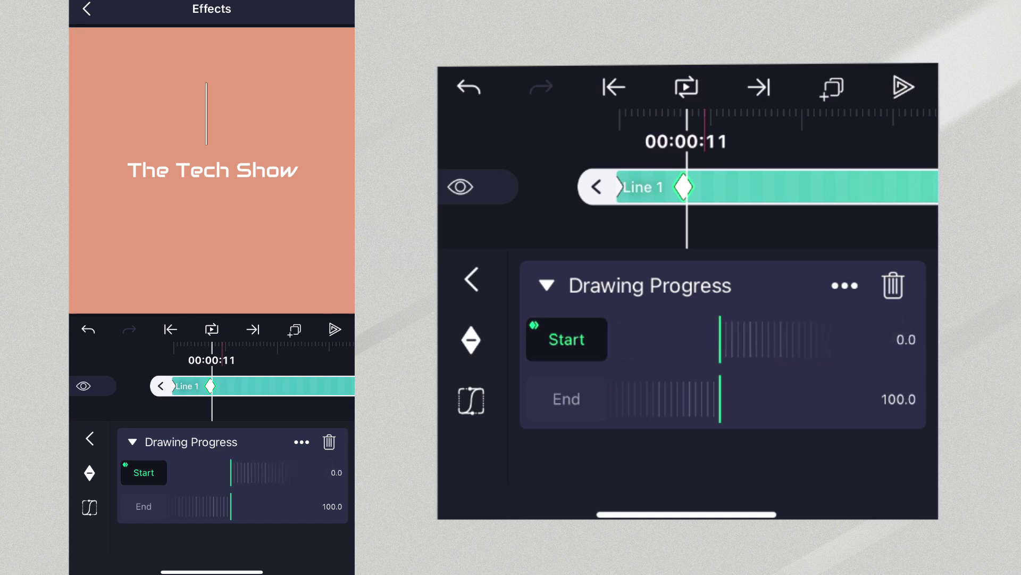
left_click(89, 438)
left_click_drag(269, 365, 299, 372)
left_click(212, 329)
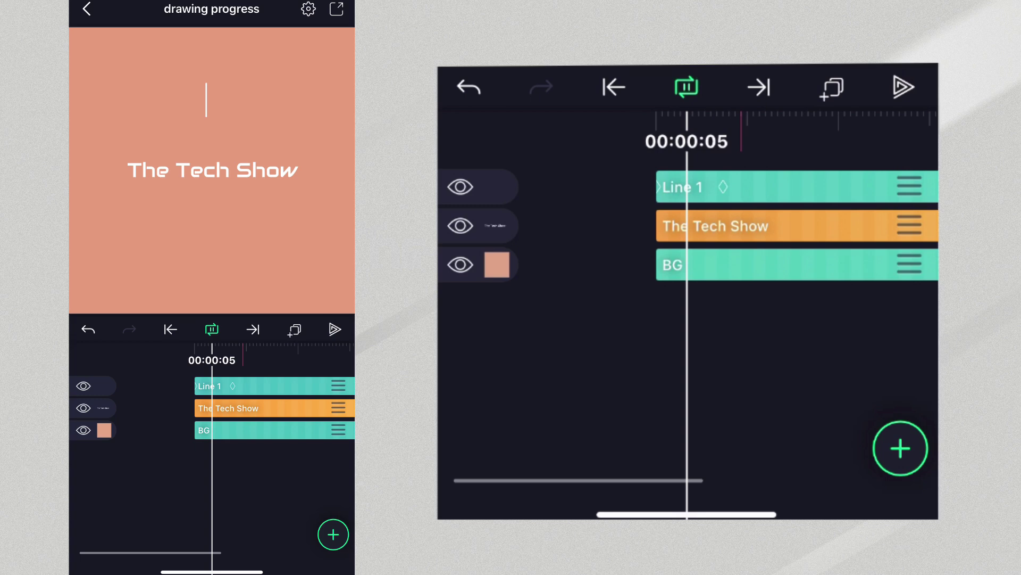
Keyframe Line 1's Drawing Progress End from 100 at frame 4 down to 29.6 at frame 14
left_click(266, 385)
left_click(299, 539)
left_click(191, 441)
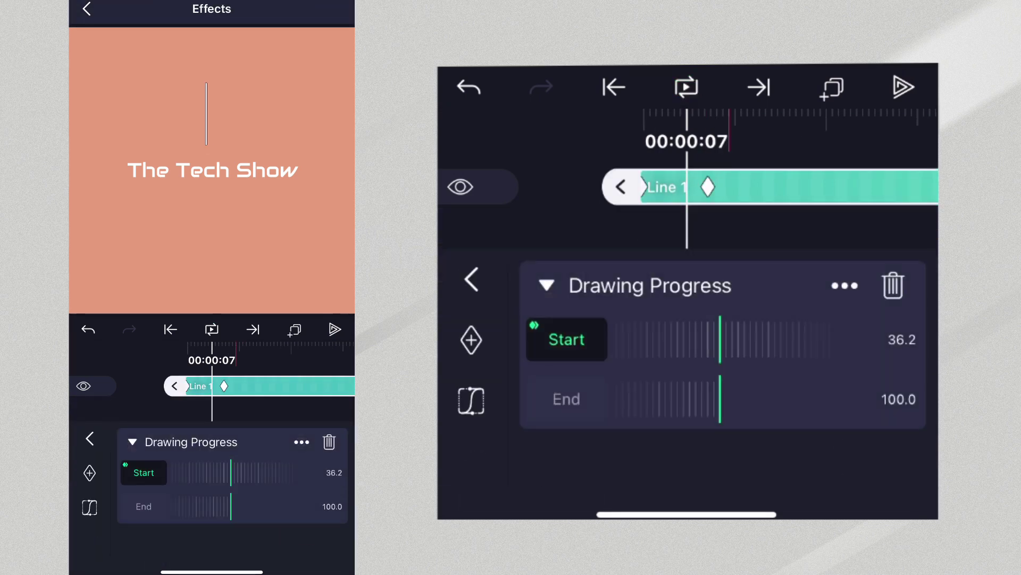
left_click(144, 506)
left_click_drag(281, 360, 289, 364)
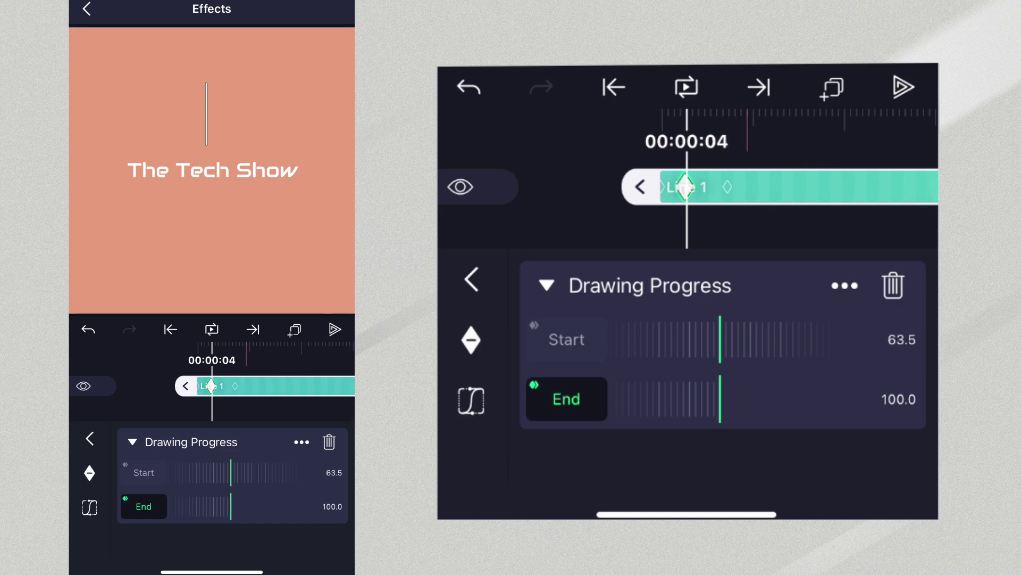
left_click_drag(313, 367, 278, 377)
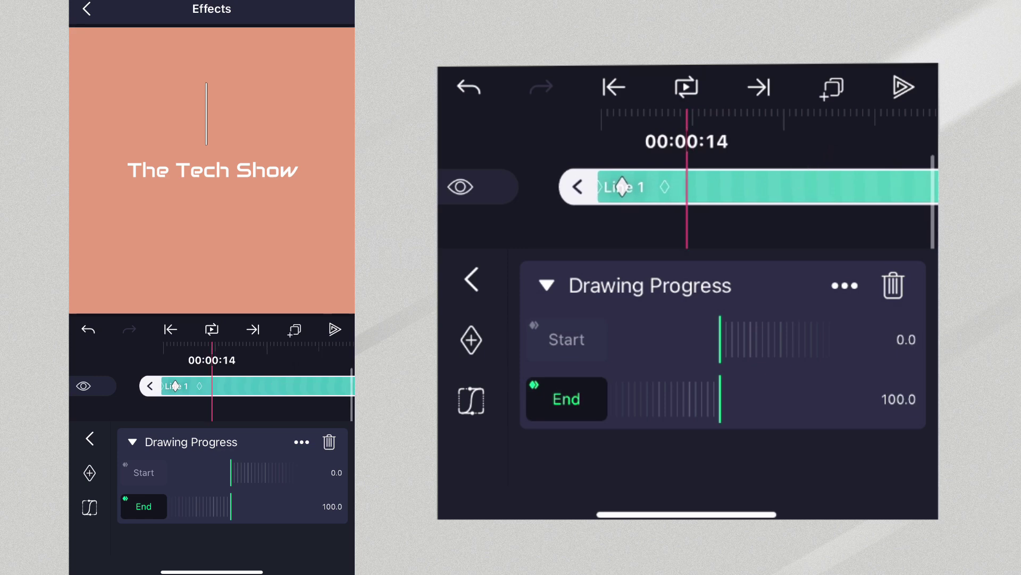
mouse_move(324, 522)
left_mouse_down()
mouse_move(313, 512)
mouse_move(319, 486)
mouse_move(228, 506)
mouse_move(275, 495)
mouse_move(239, 506)
left_mouse_up()
Apply the ease-out preset to both the End and Start keyframes of Line 1
left_click_drag(269, 360, 287, 360)
left_click(90, 507)
left_click(305, 524)
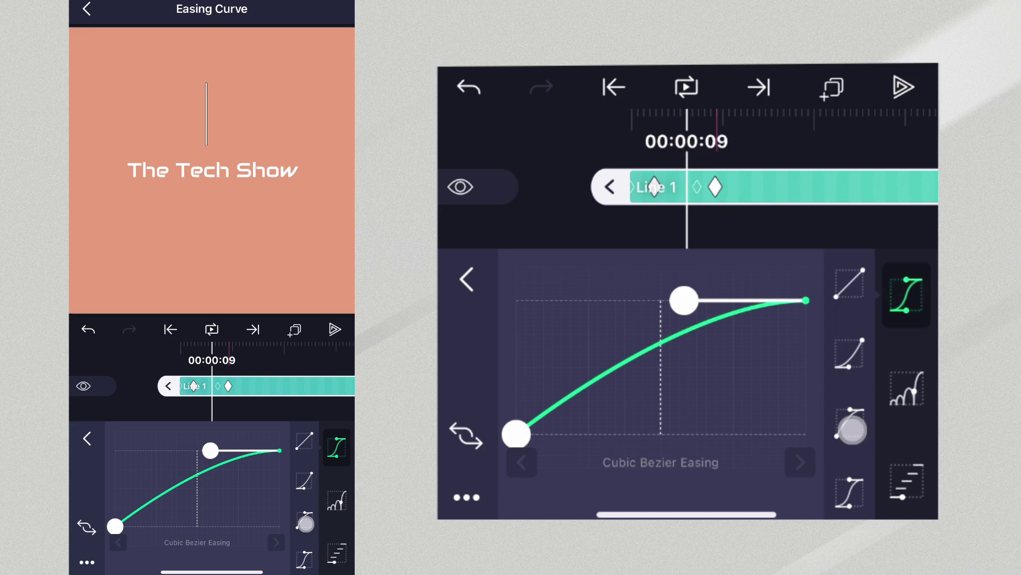
left_click(87, 438)
left_click(142, 472)
left_click_drag(264, 367, 276, 367)
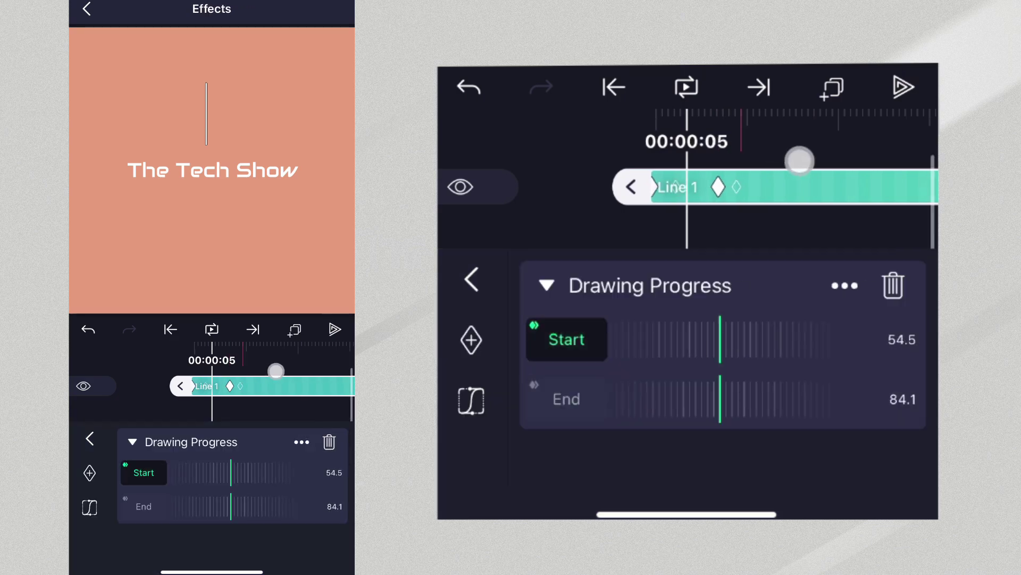
left_click(88, 467)
left_click(304, 519)
Play and replay the timeline to preview the eased line animation
left_click(212, 329)
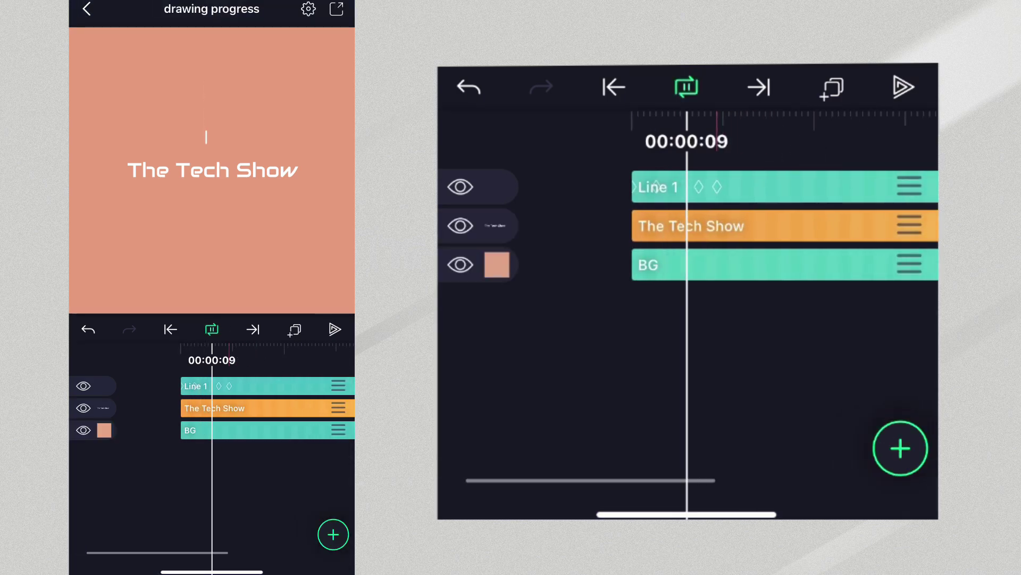
left_click(211, 329)
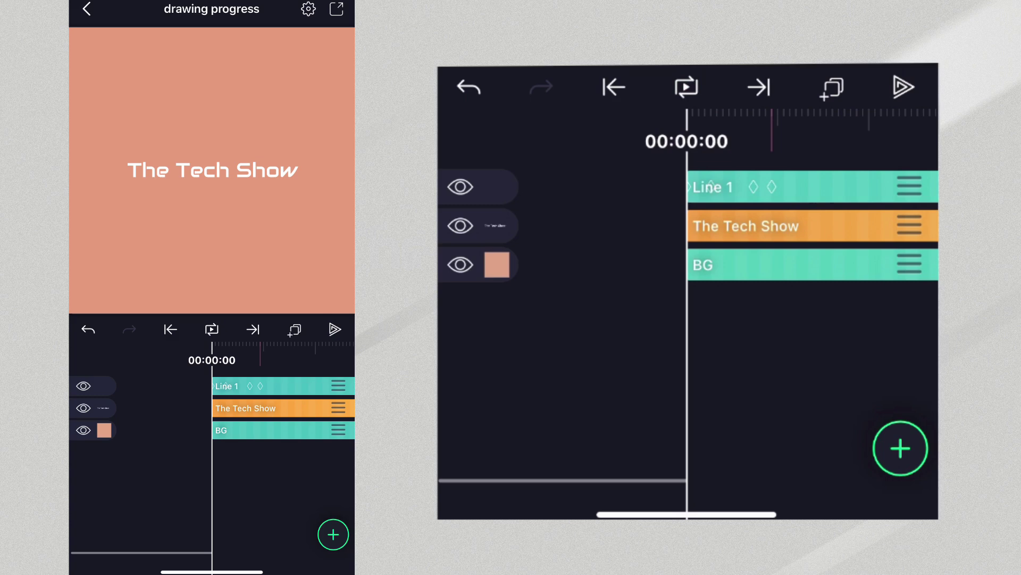
left_click(212, 330)
left_click(212, 329)
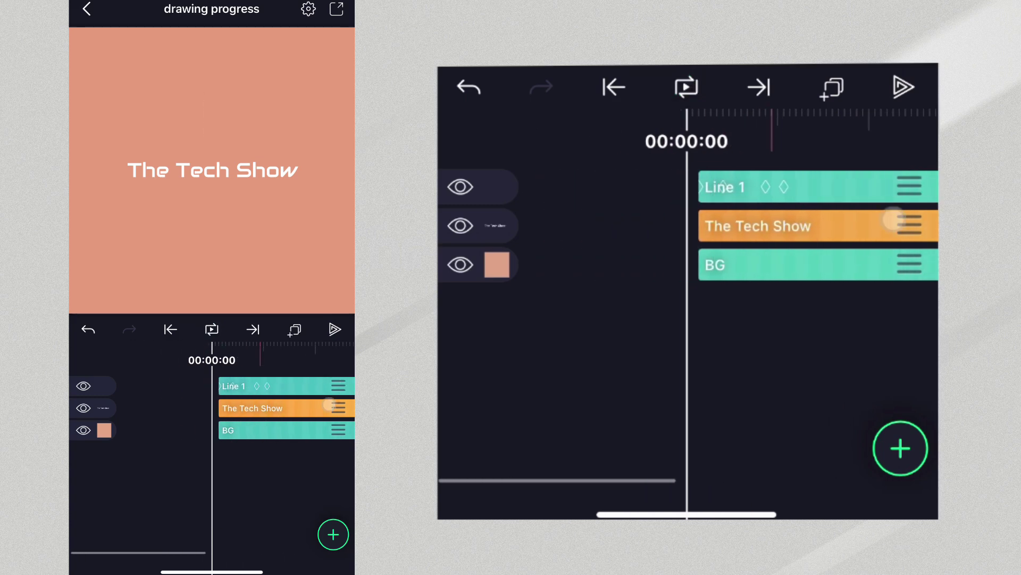
left_click(212, 329)
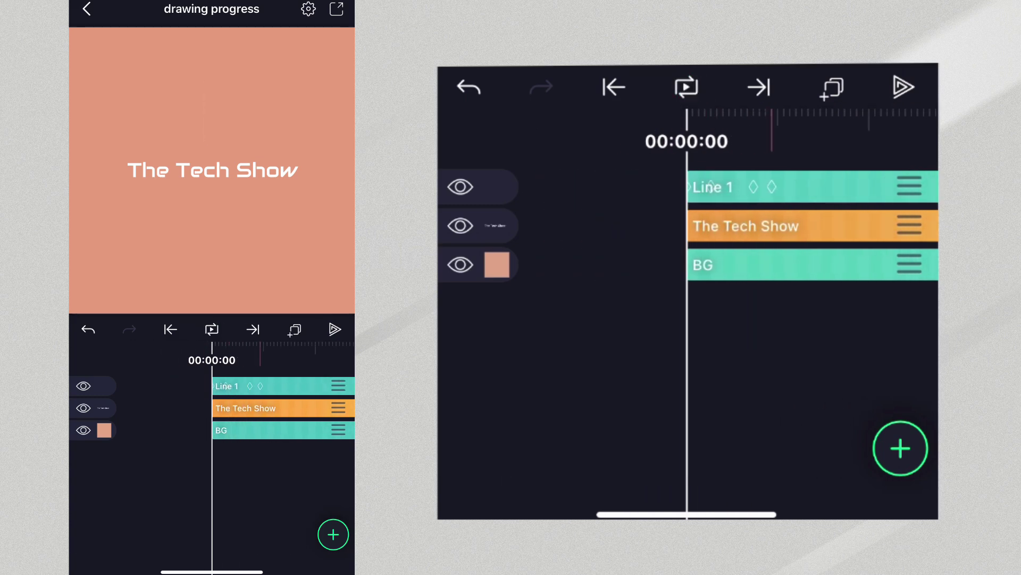
left_click(276, 386)
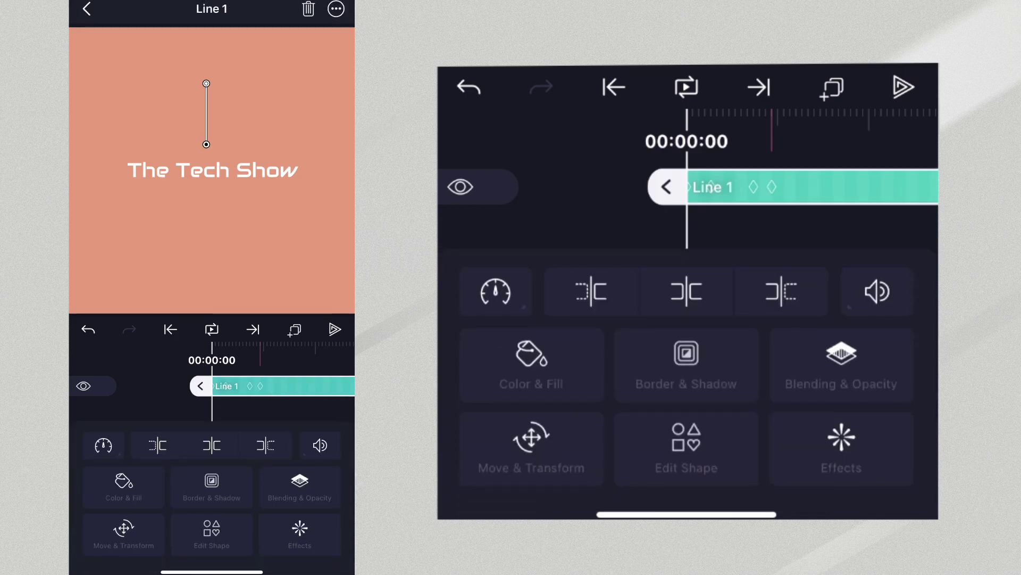
Add Radial Repeat to Line 1 and raise its Count from 8 to 12
left_click(299, 532)
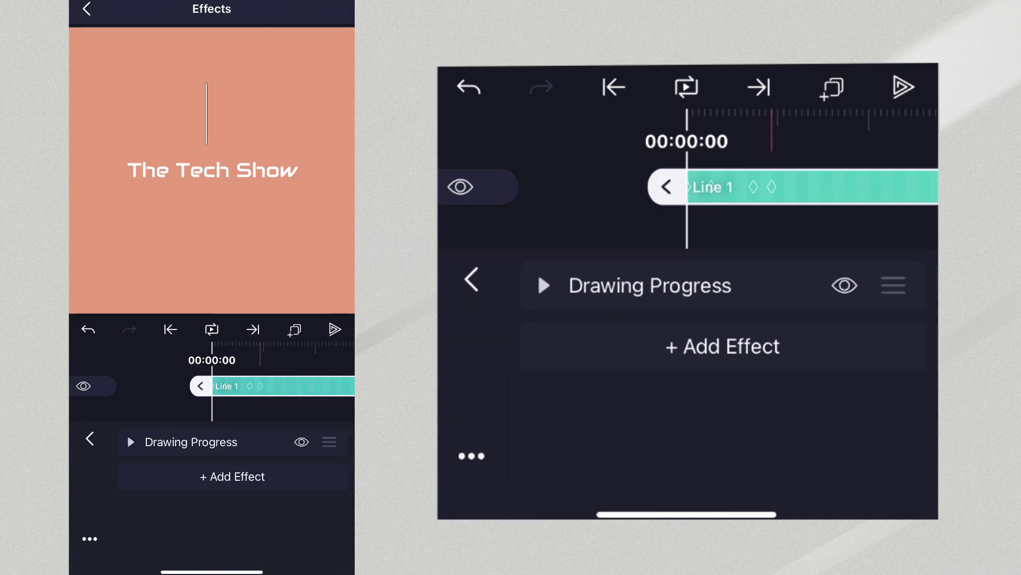
left_click(205, 481)
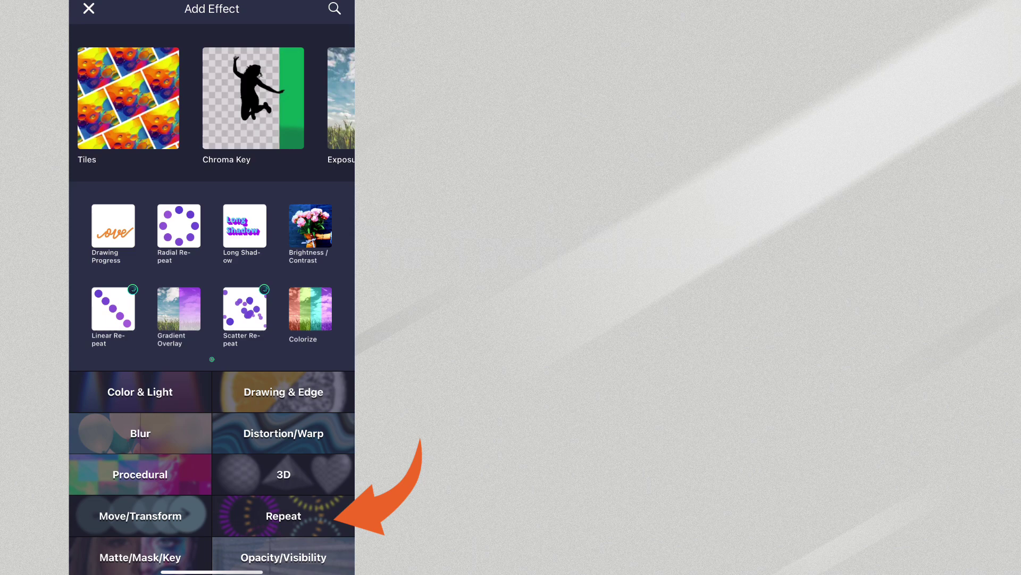
left_click(287, 514)
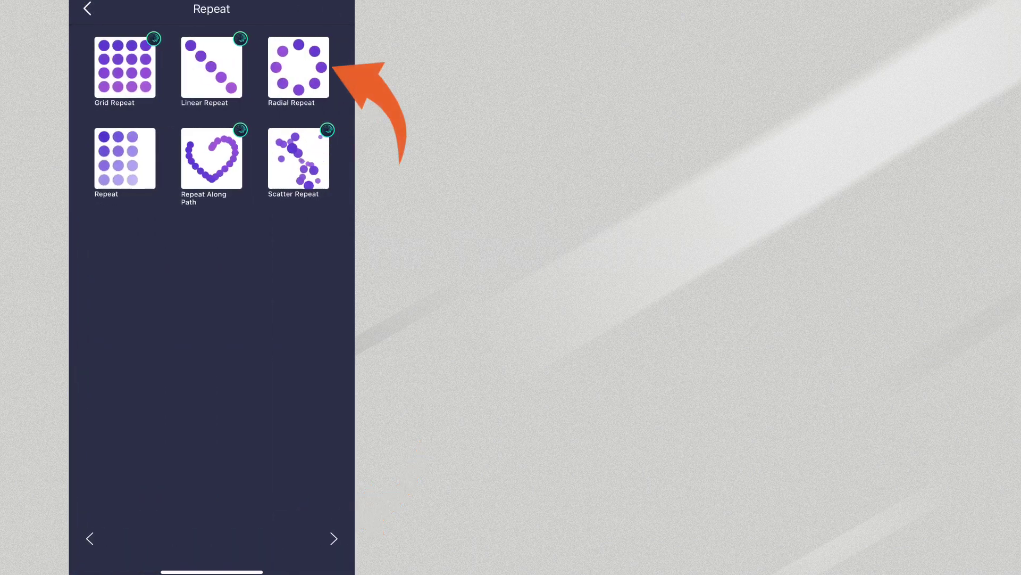
left_click(298, 67)
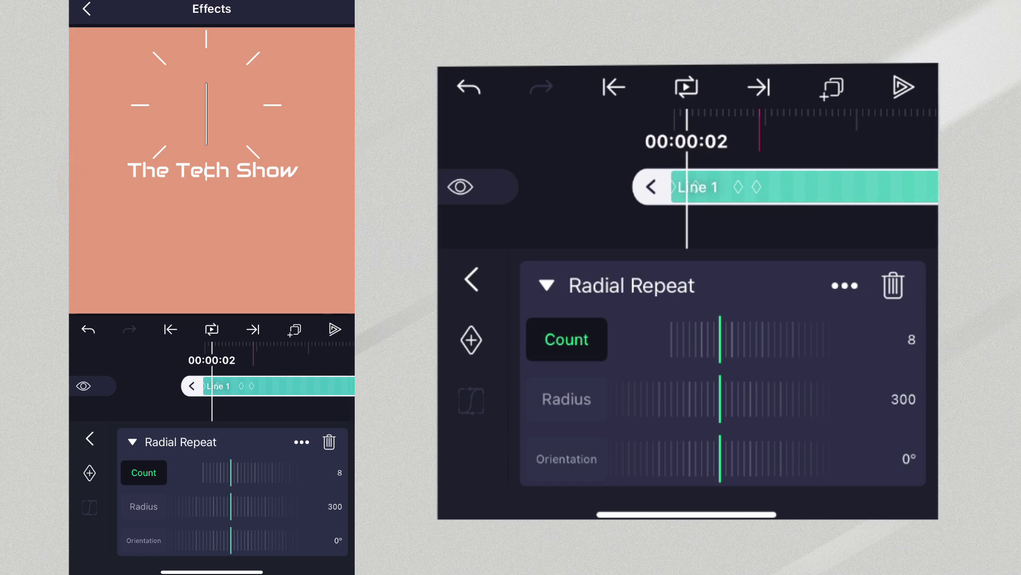
left_click_drag(257, 474, 240, 479)
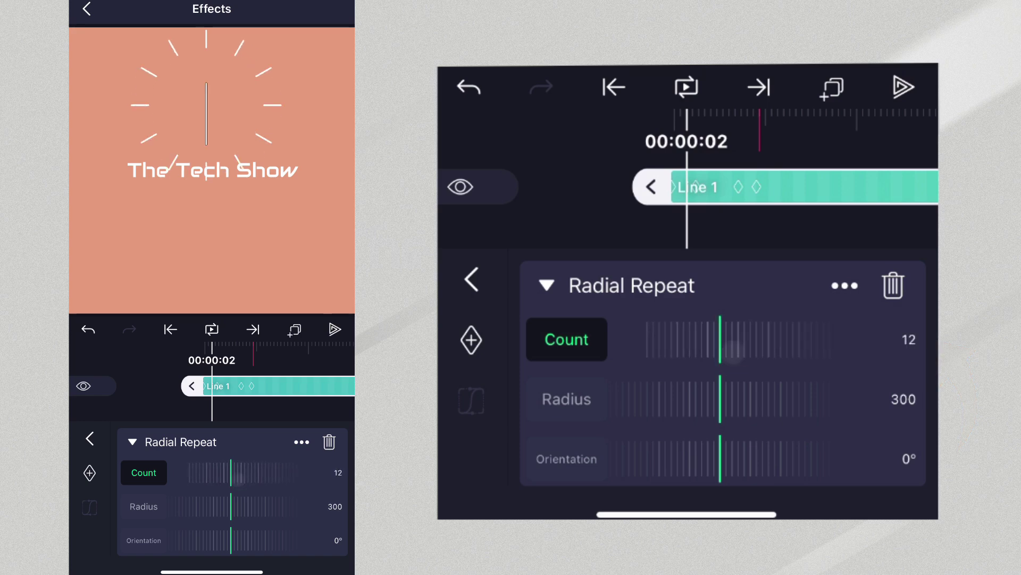
left_click(89, 437)
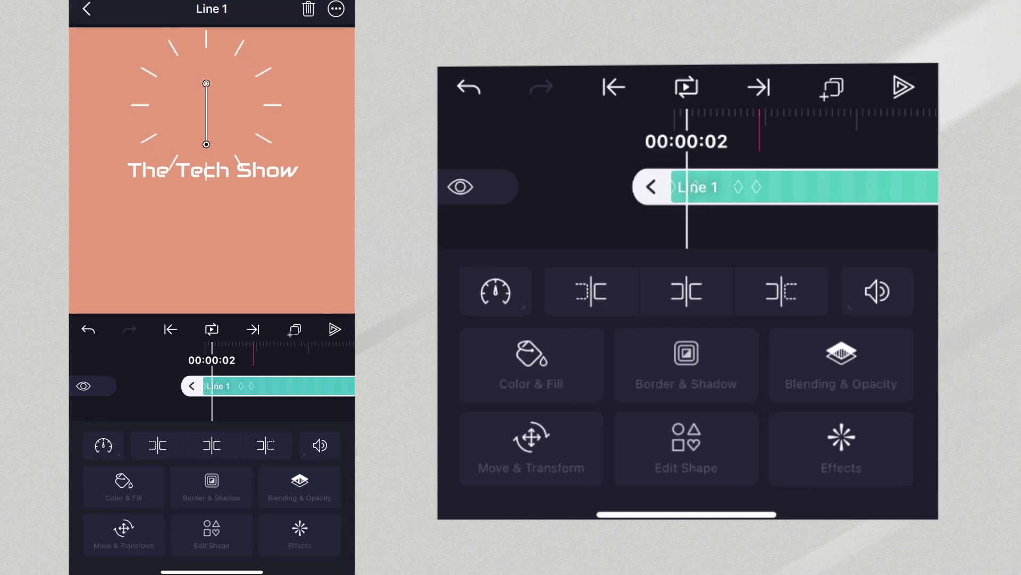
Nudge the line burst down to centre it on the title and preview the burst
left_click(123, 532)
mouse_move(225, 499)
left_mouse_down()
mouse_move(226, 548)
mouse_move(229, 504)
left_mouse_up()
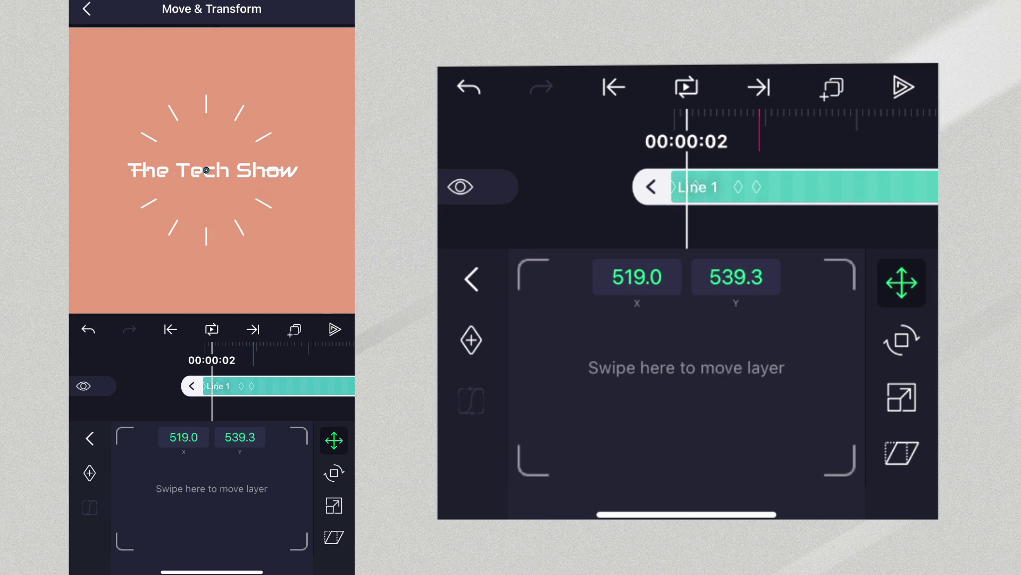
left_click(90, 437)
left_click(170, 328)
left_click(212, 329)
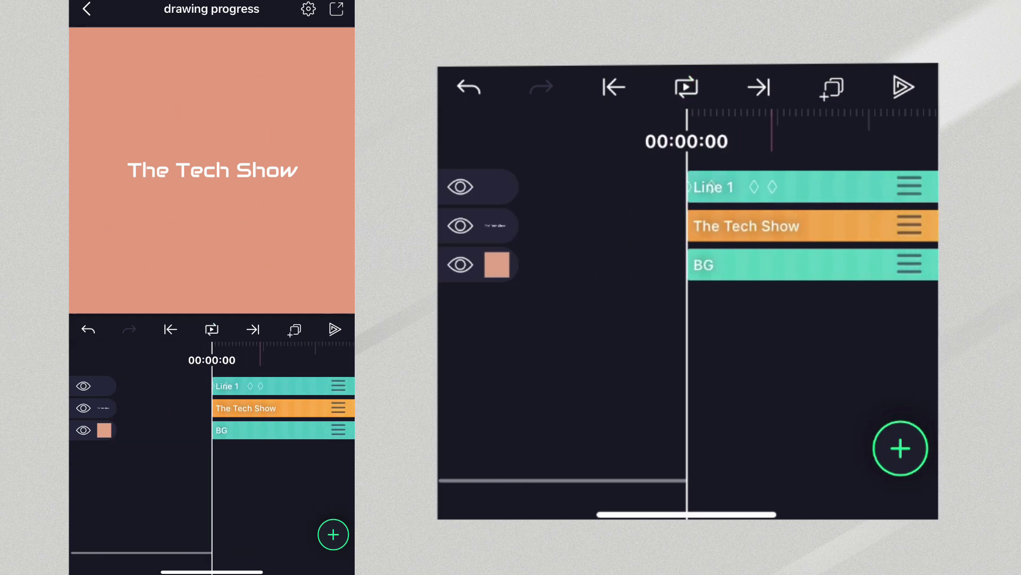
left_click(231, 432)
left_click_drag(231, 432, 261, 429)
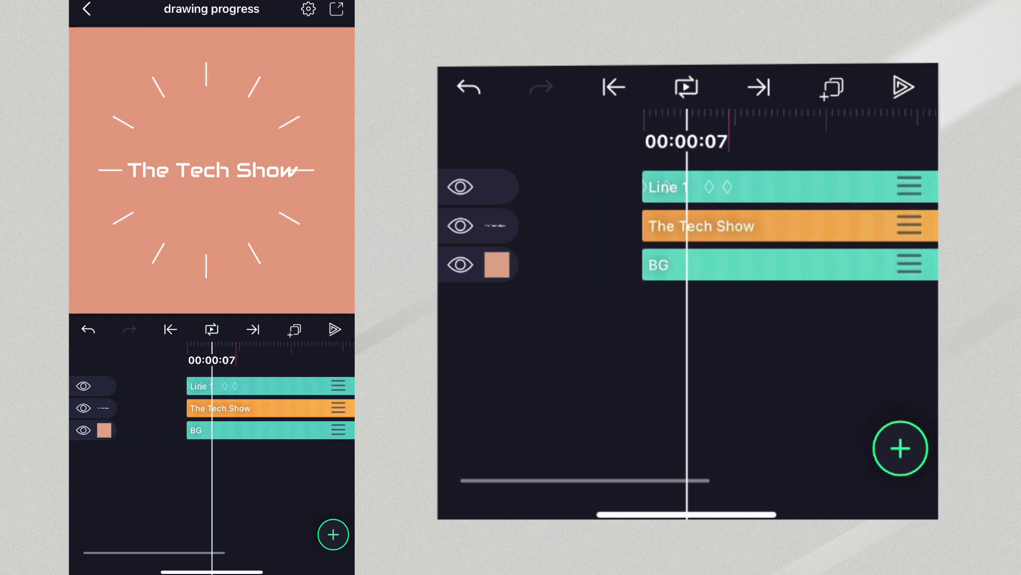
Set Line 1's Radial Repeat radius to 276 and play the animation to check it
left_click(255, 386)
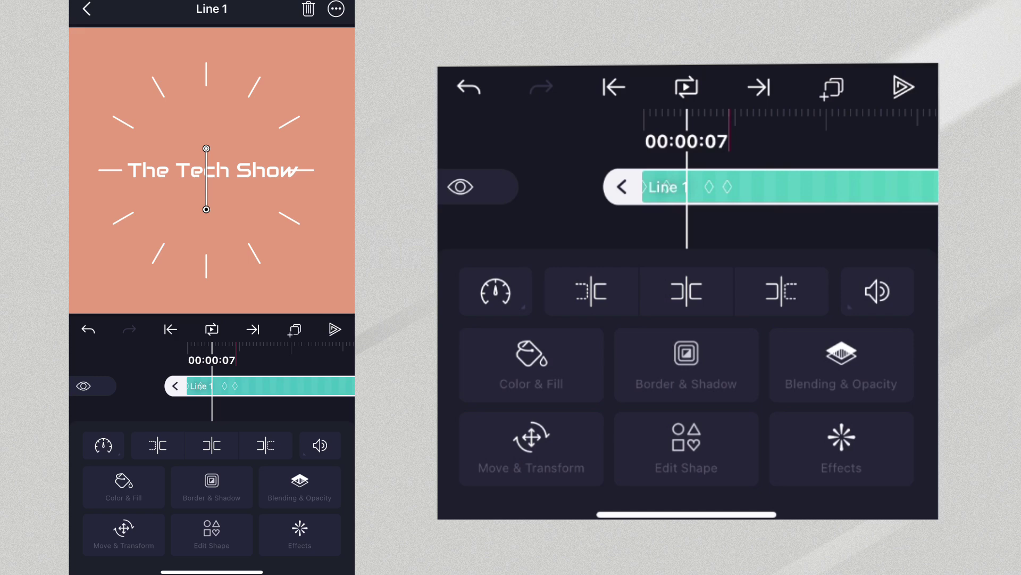
left_click(298, 541)
left_click(170, 477)
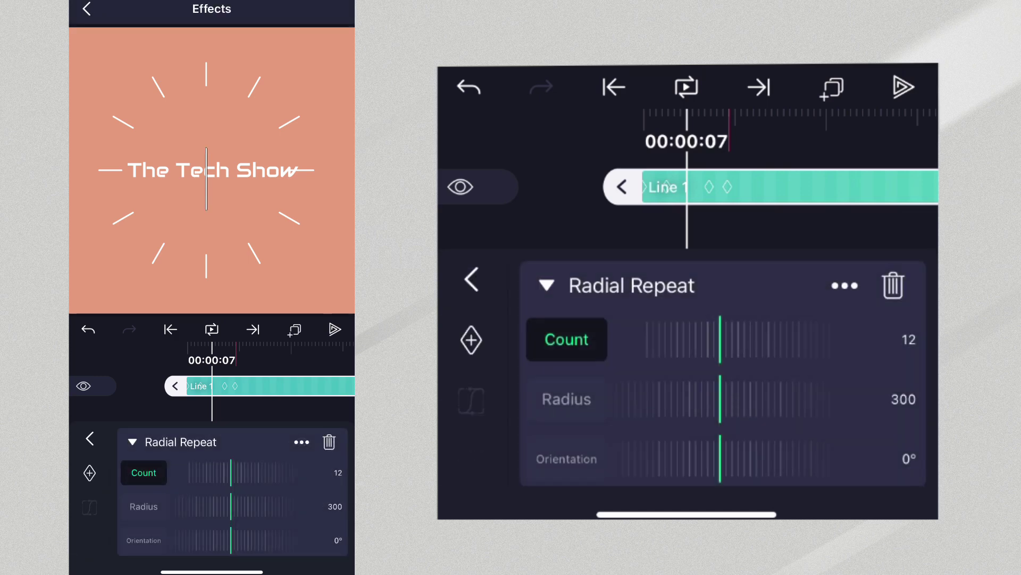
mouse_move(271, 506)
left_mouse_down()
mouse_move(218, 501)
mouse_move(260, 502)
left_mouse_up()
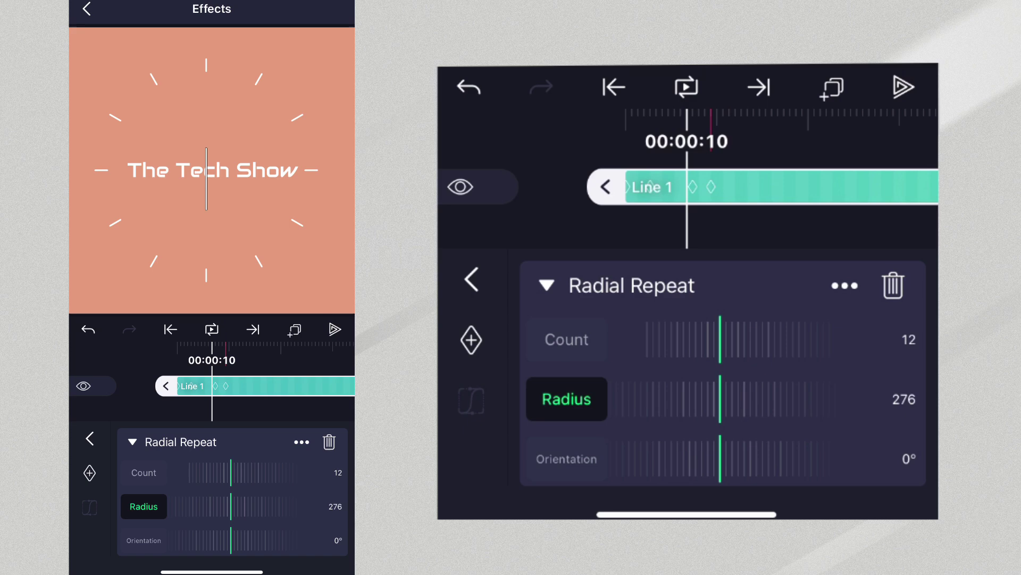
left_click(87, 8)
left_click(212, 329)
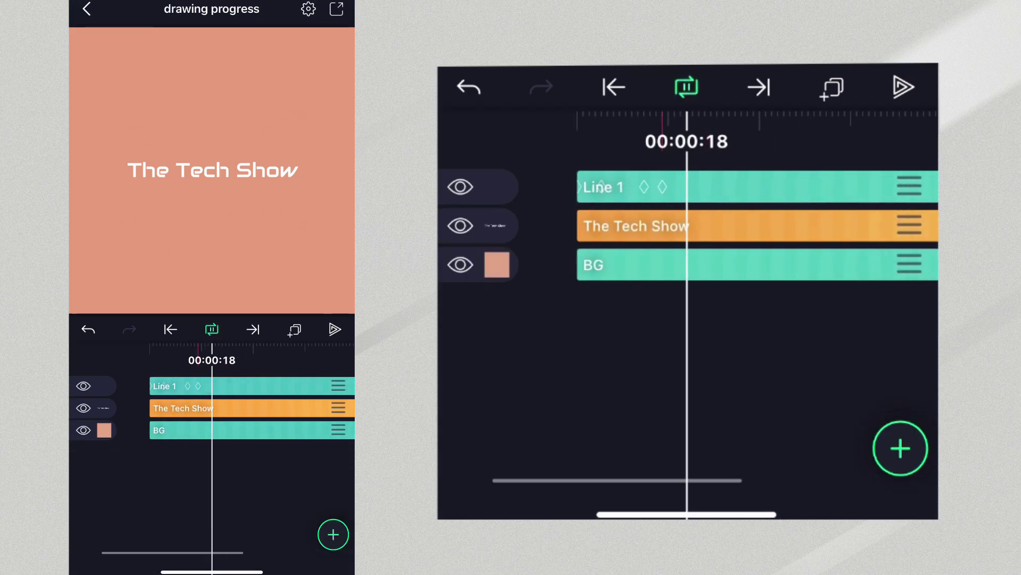
left_click(212, 329)
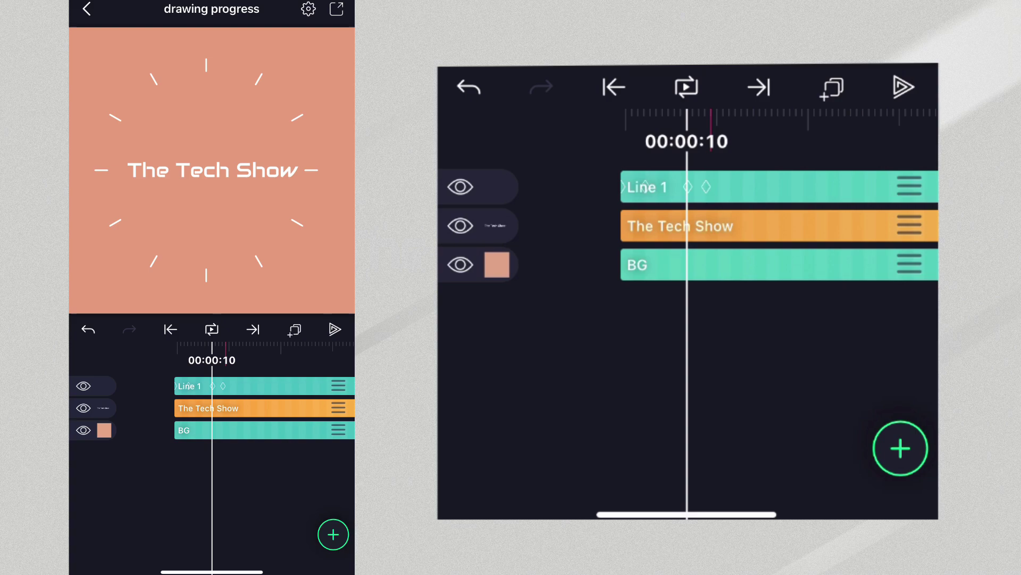
left_click_drag(305, 483, 307, 483)
Add a circle shape and scale it to 700px across
left_click(336, 525)
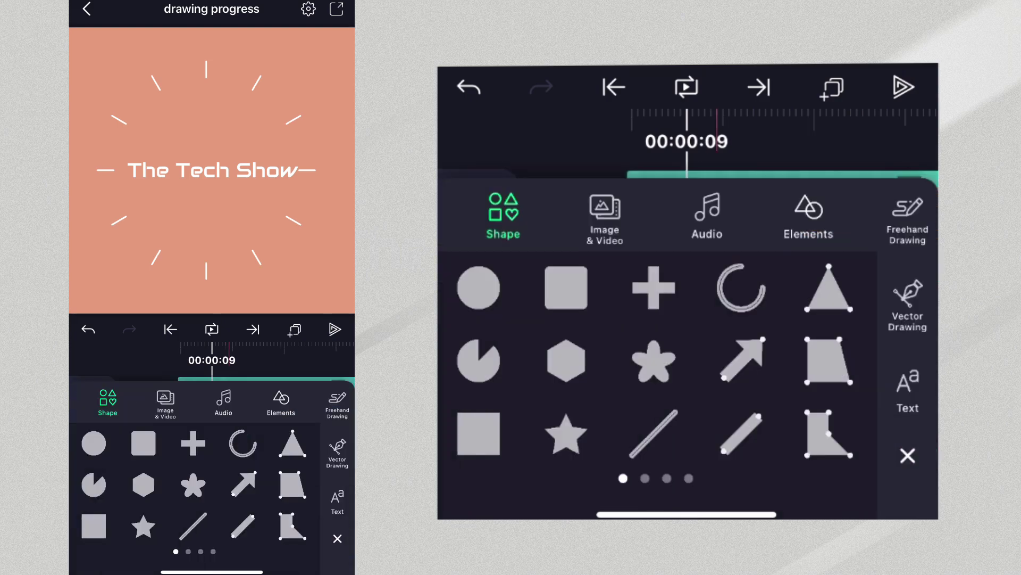
left_click(94, 443)
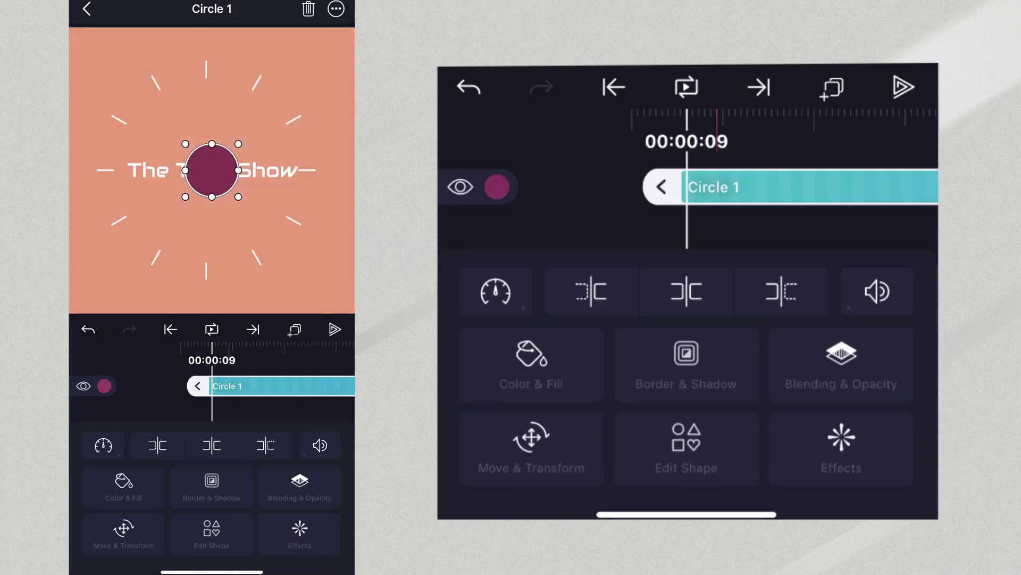
left_click(123, 532)
left_click_drag(234, 514, 176, 514)
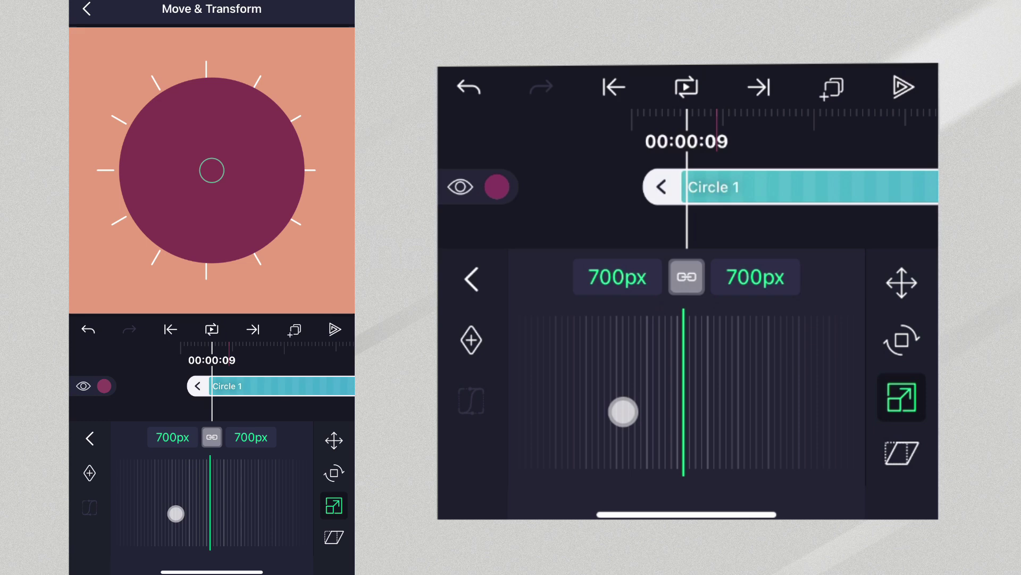
left_click(89, 438)
Give the circle a white stroke of width 3 and remove its fill
left_click(220, 486)
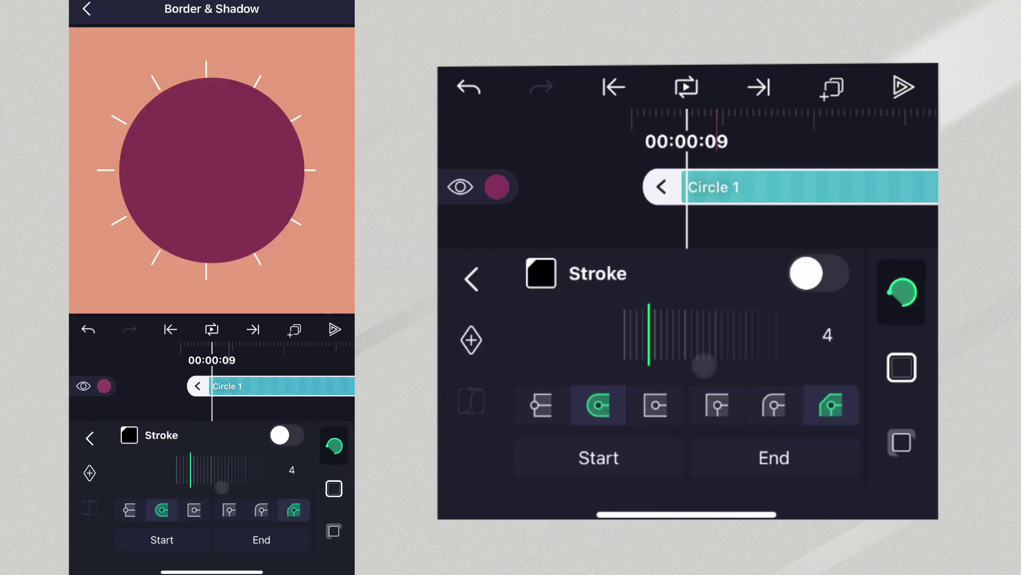
left_click(287, 435)
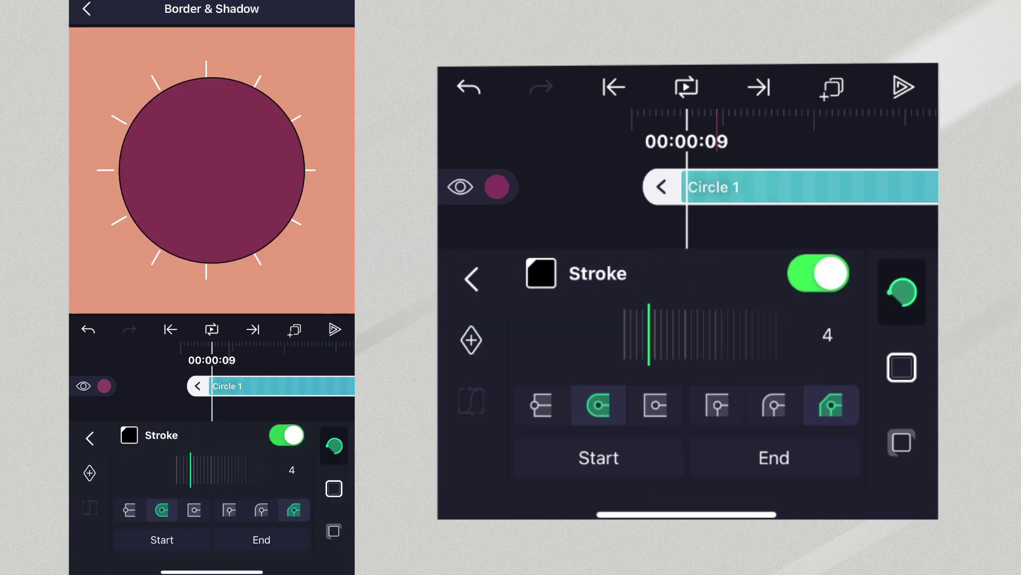
left_click_drag(237, 472, 227, 471)
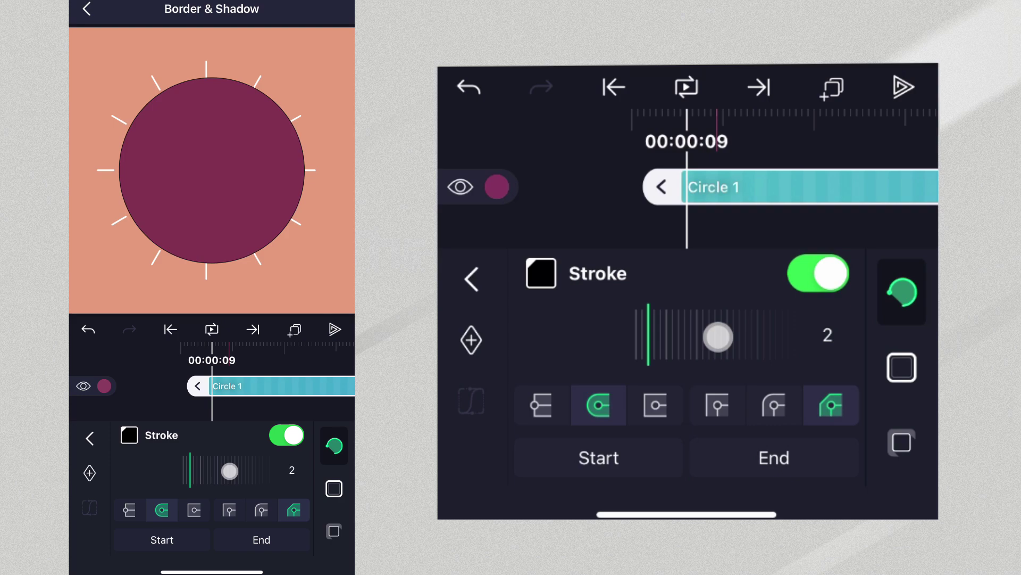
left_click(129, 435)
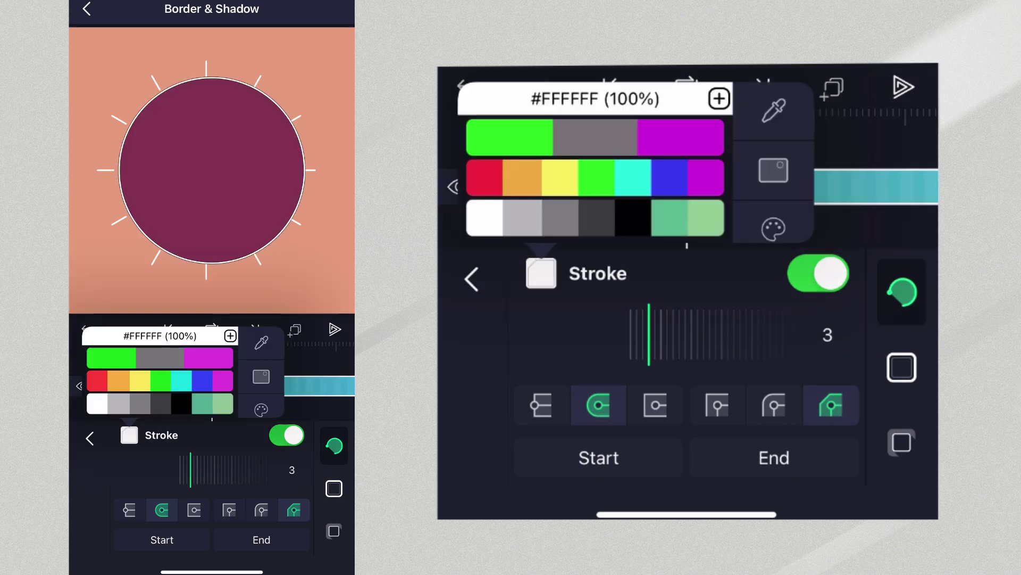
left_click(90, 437)
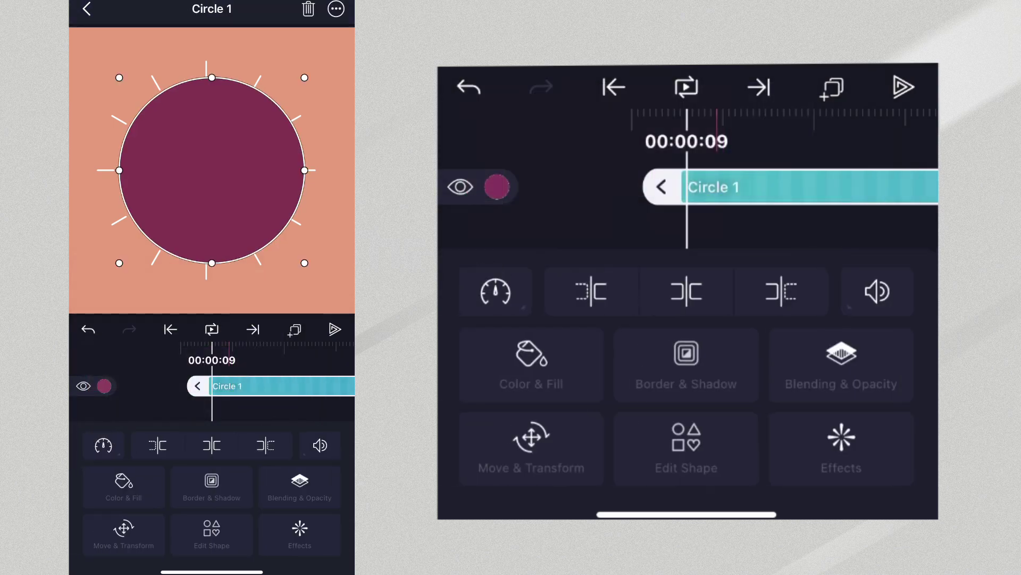
left_click(131, 483)
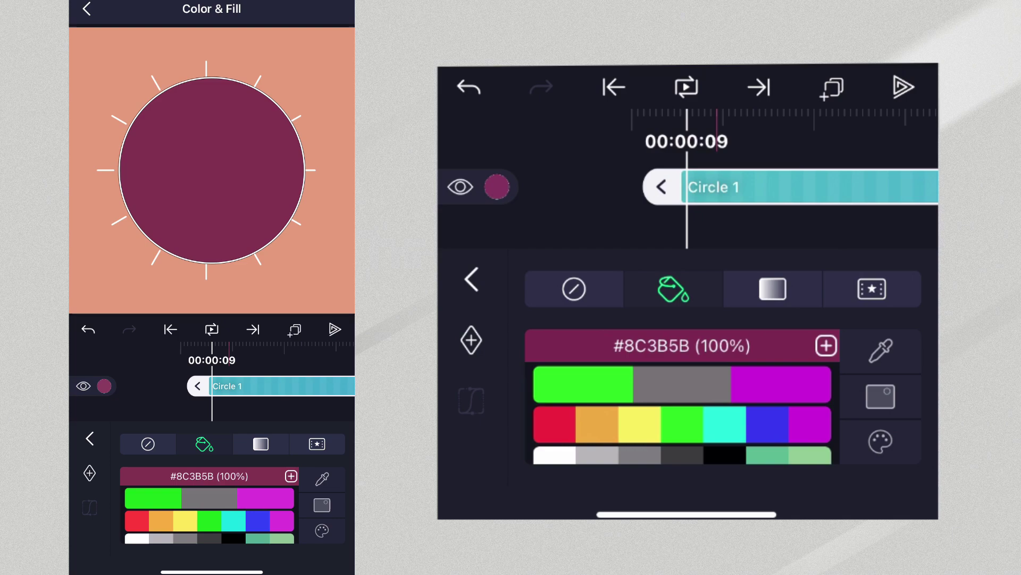
left_click(148, 444)
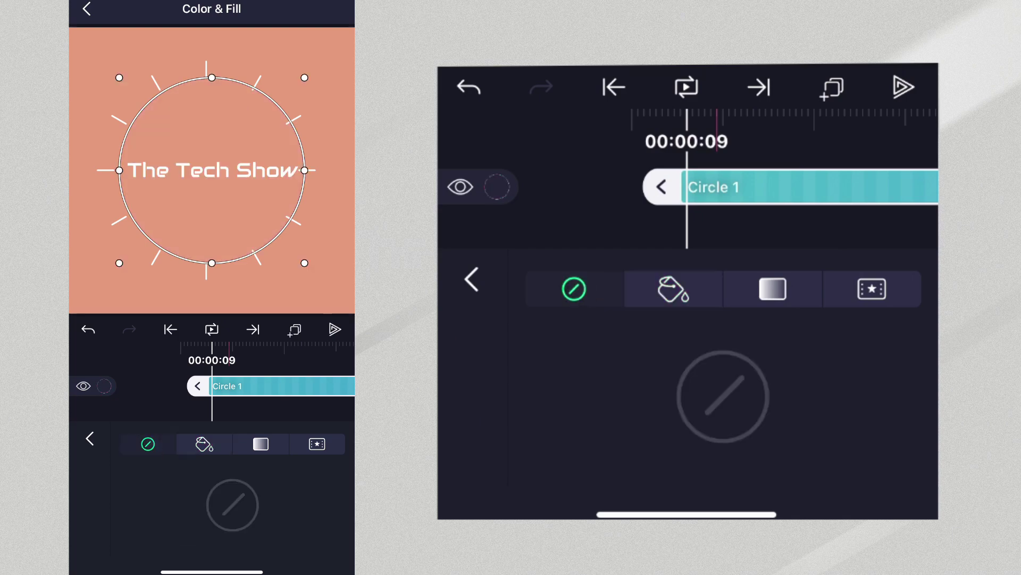
left_click(198, 385)
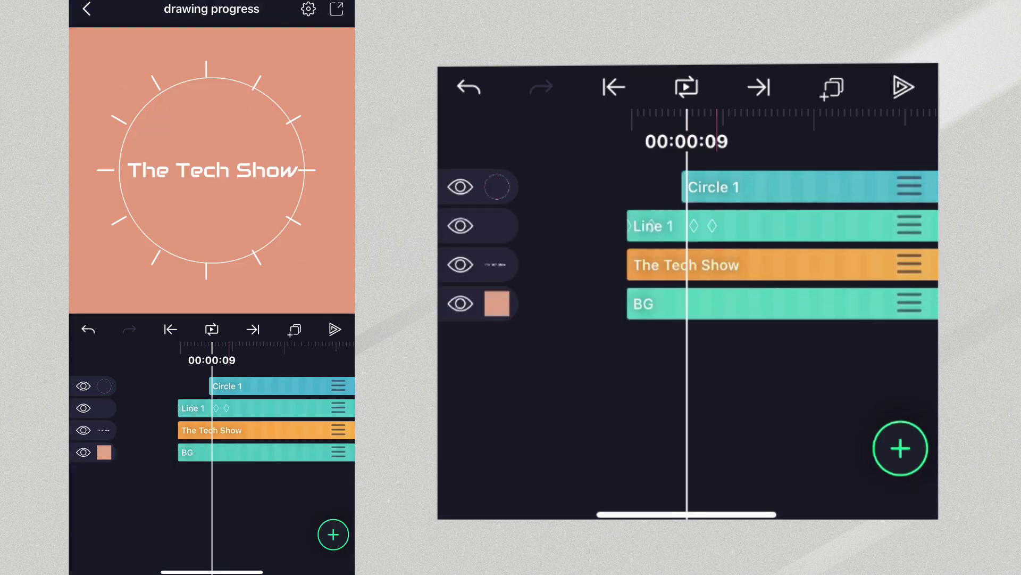
Apply the Drawing & Edge > Drawing Progress effect to Circle 1
left_click(261, 386)
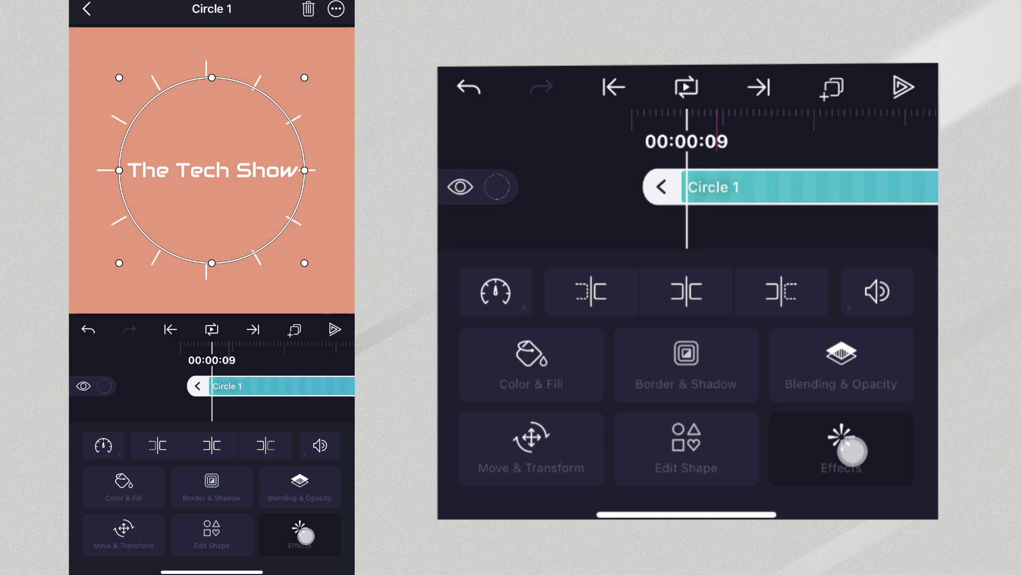
left_click(298, 522)
left_click(209, 440)
left_click(283, 391)
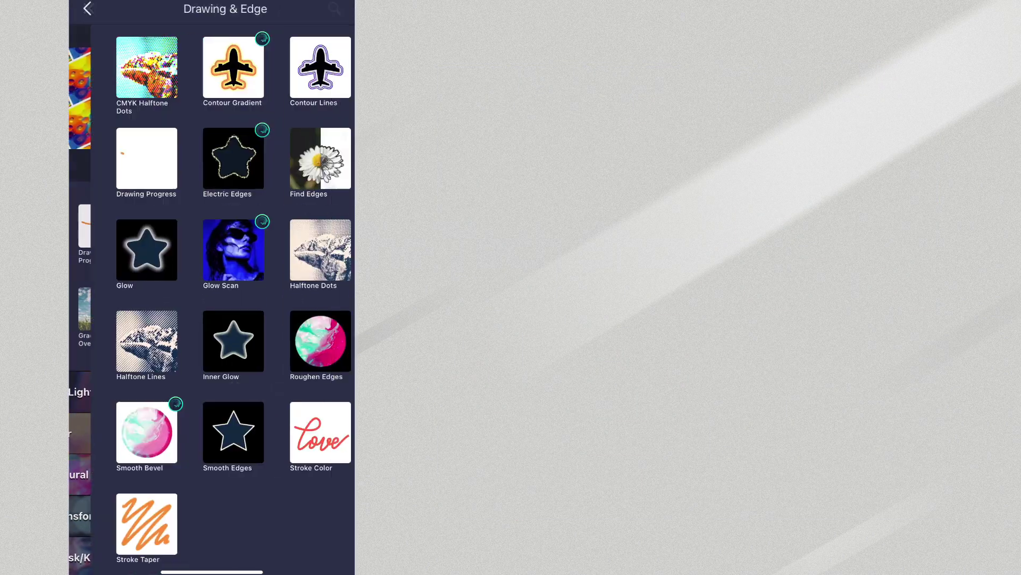
left_click(125, 158)
left_click(152, 338)
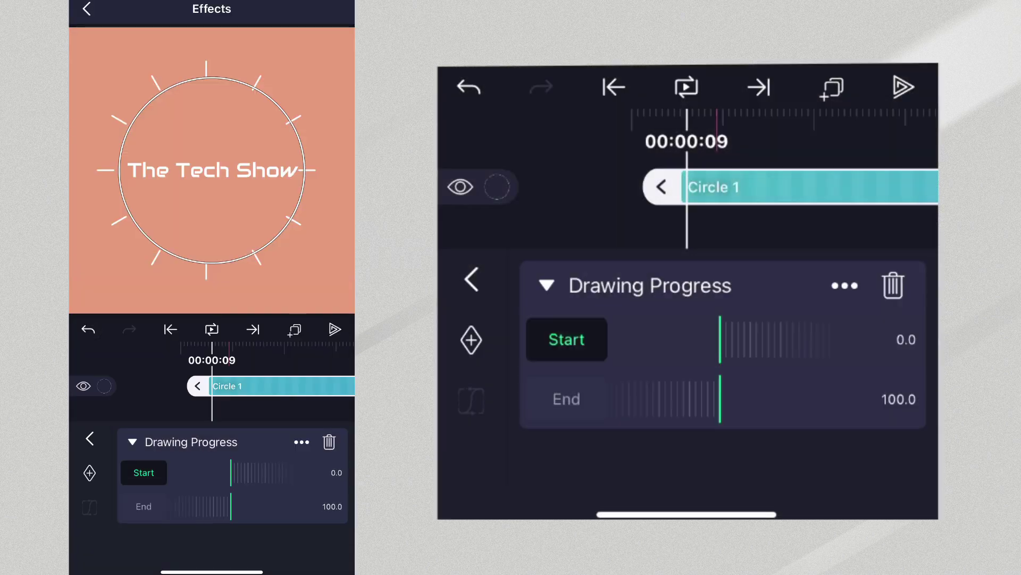
Keyframe Drawing Progress End from 0 up to 99.1 at 00:00:25 with ease-in-out easing
left_click_drag(255, 506, 234, 506)
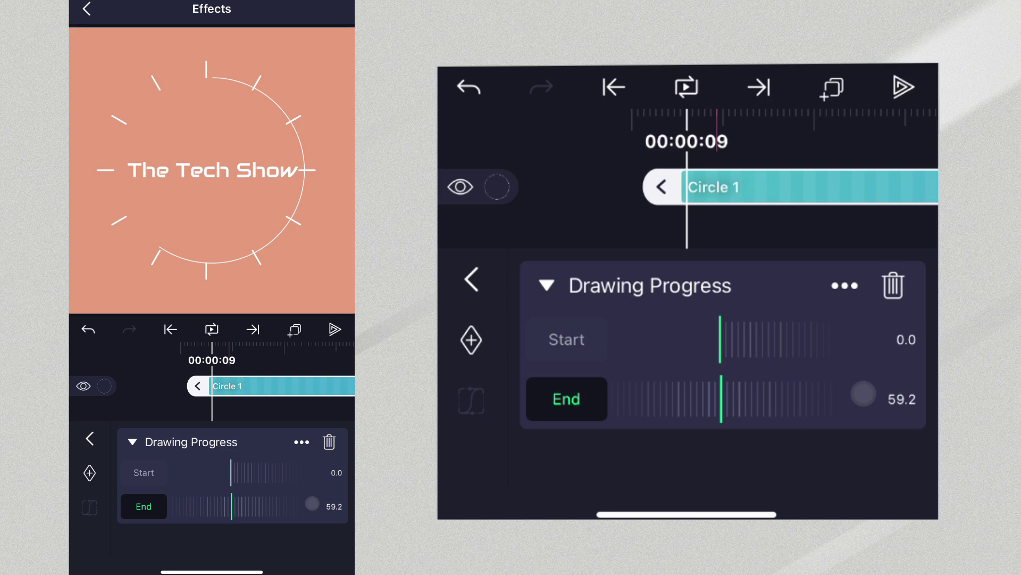
left_click_drag(306, 506, 202, 506)
left_click(89, 472)
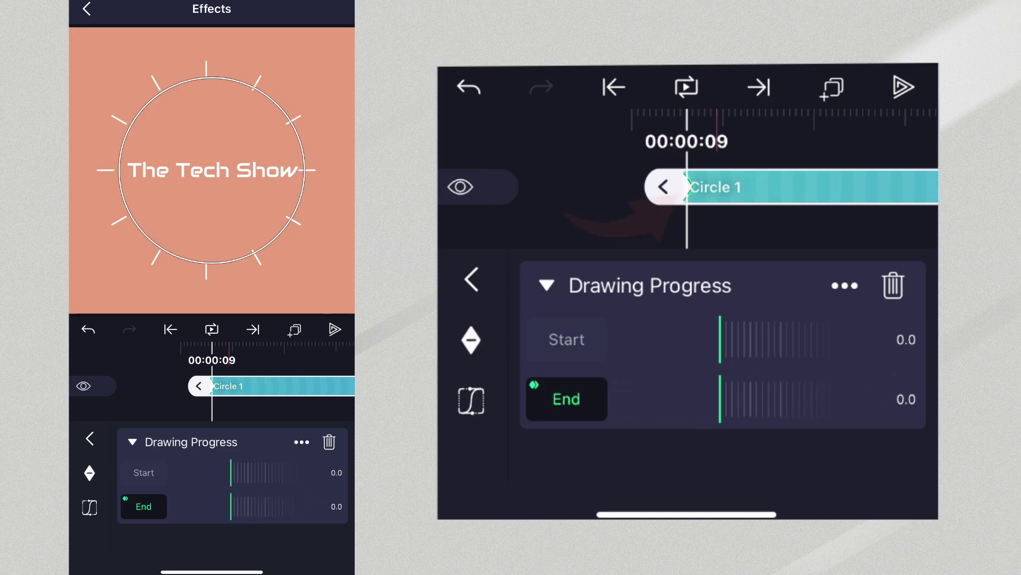
left_click_drag(321, 357, 265, 377)
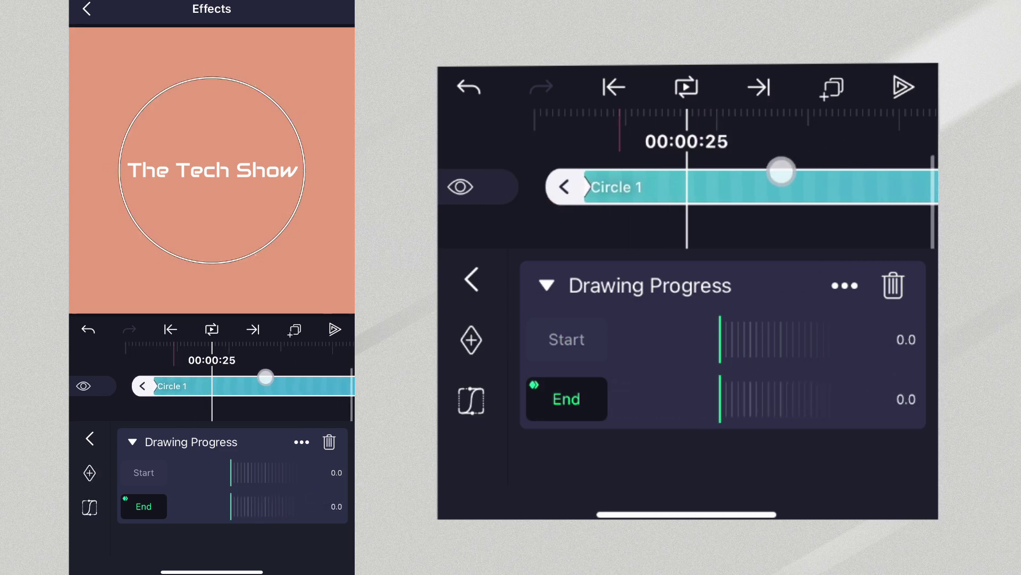
left_click_drag(145, 525, 259, 500)
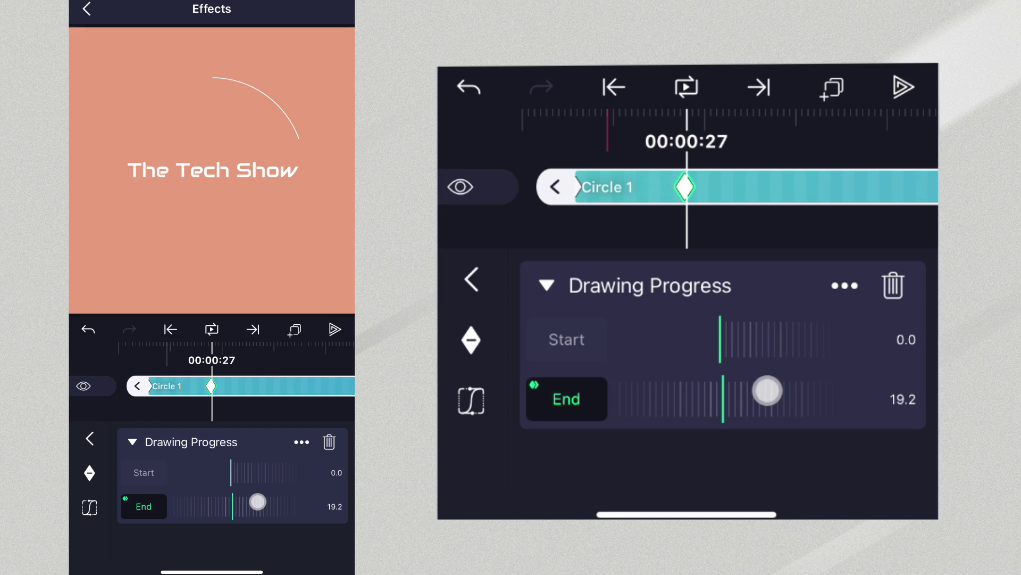
left_click_drag(149, 525, 181, 521)
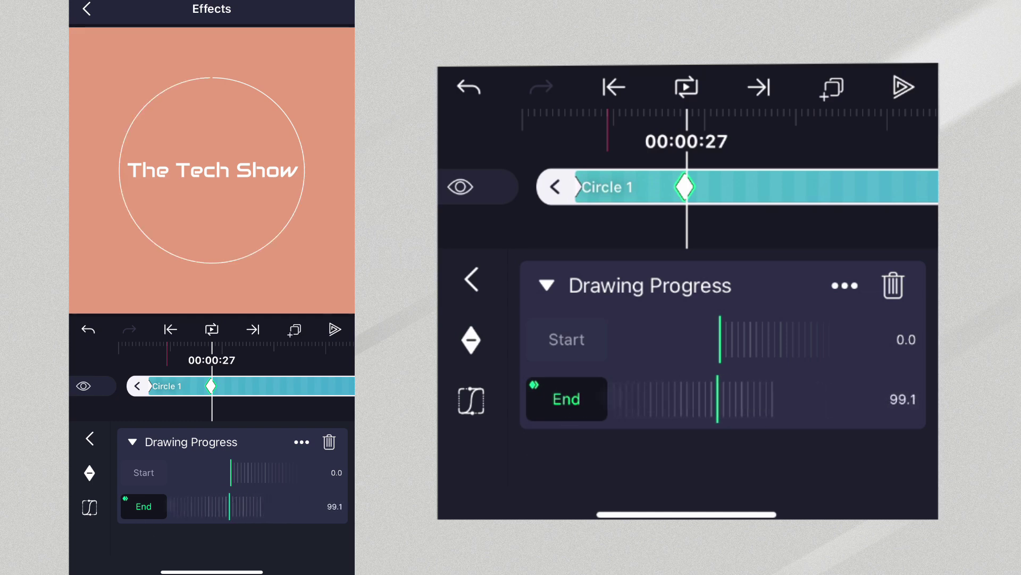
left_click_drag(265, 370, 302, 371)
left_click(89, 507)
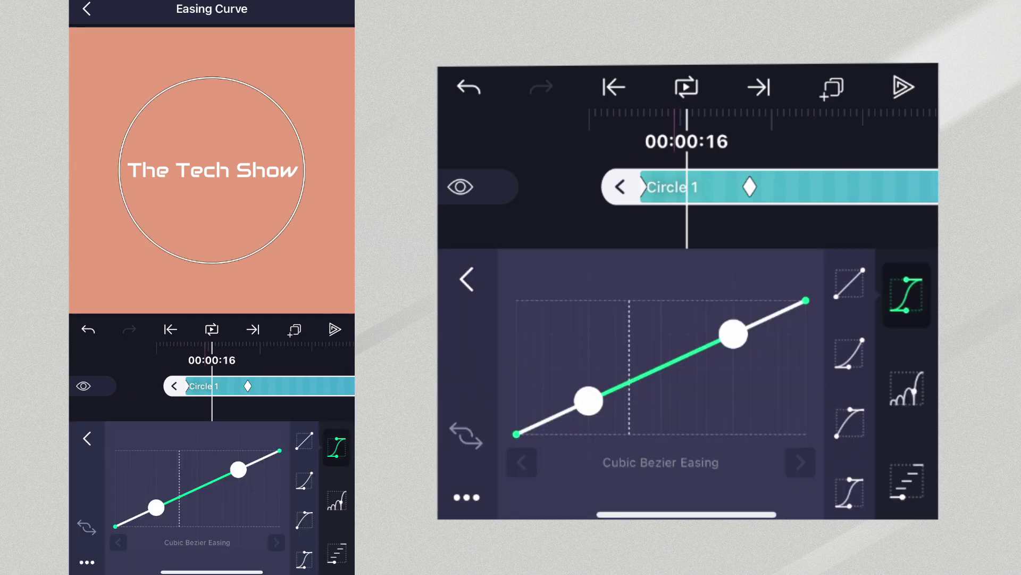
left_click(304, 558)
Keyframe Drawing Progress Start up to 100 at 00:01:04 with ease-in-out easing
left_click(144, 472)
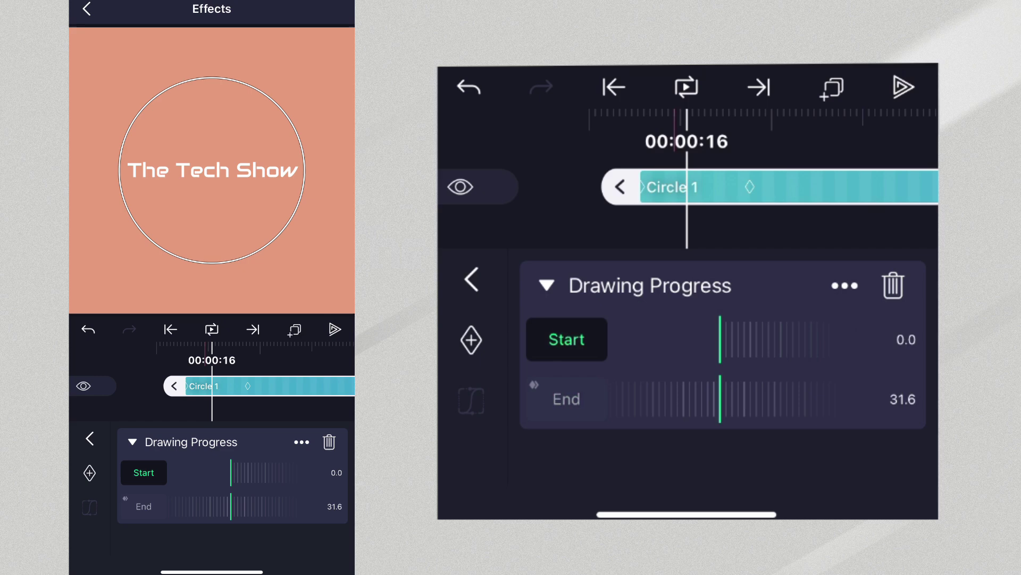
mouse_move(878, 186)
left_mouse_down()
mouse_move(812, 183)
mouse_move(741, 208)
left_mouse_up()
left_click_drag(798, 340, 691, 341)
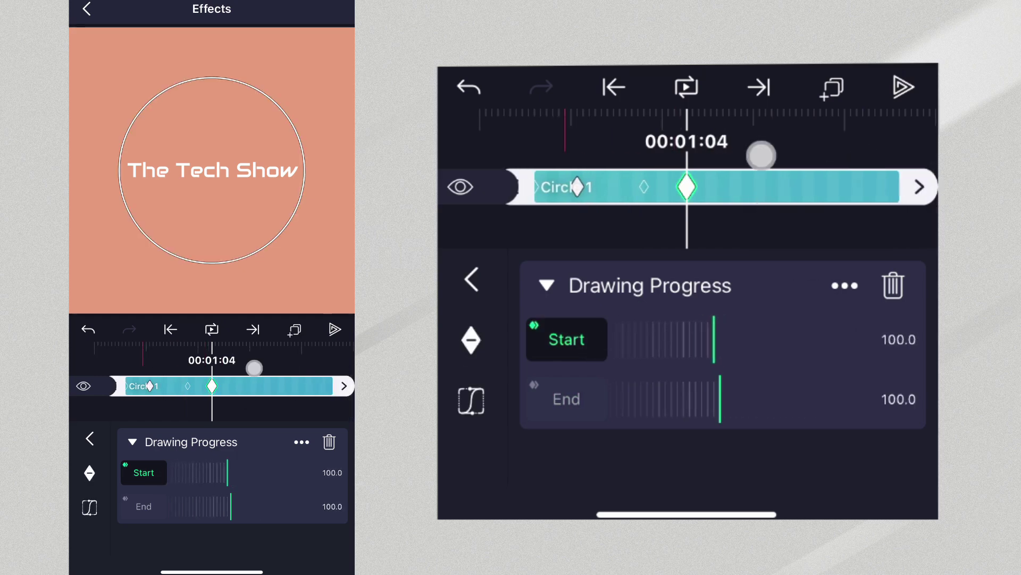
mouse_move(760, 153)
left_mouse_down()
mouse_move(855, 153)
mouse_move(839, 154)
left_mouse_up()
left_click(472, 409)
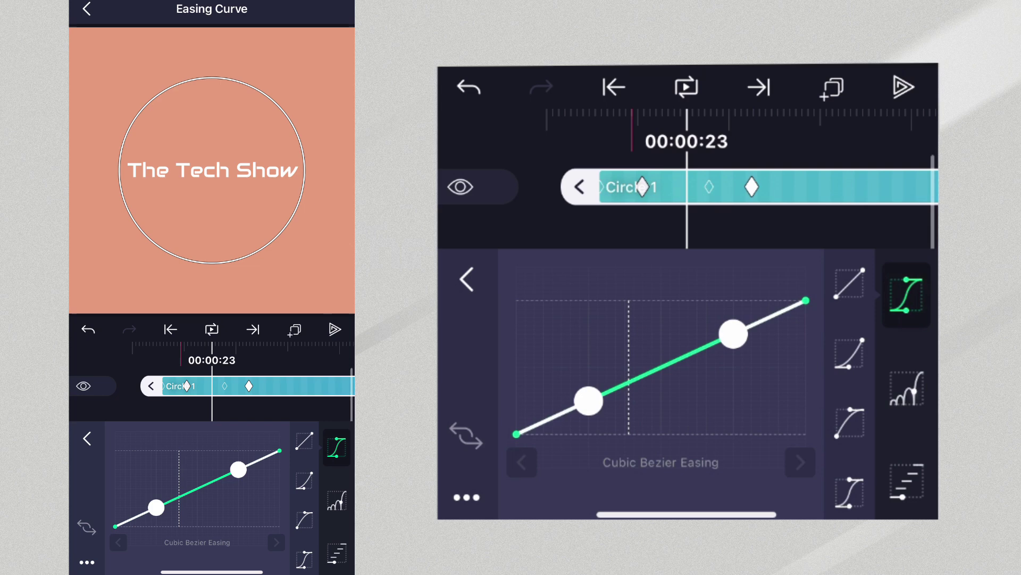
left_click(850, 490)
left_click(686, 87)
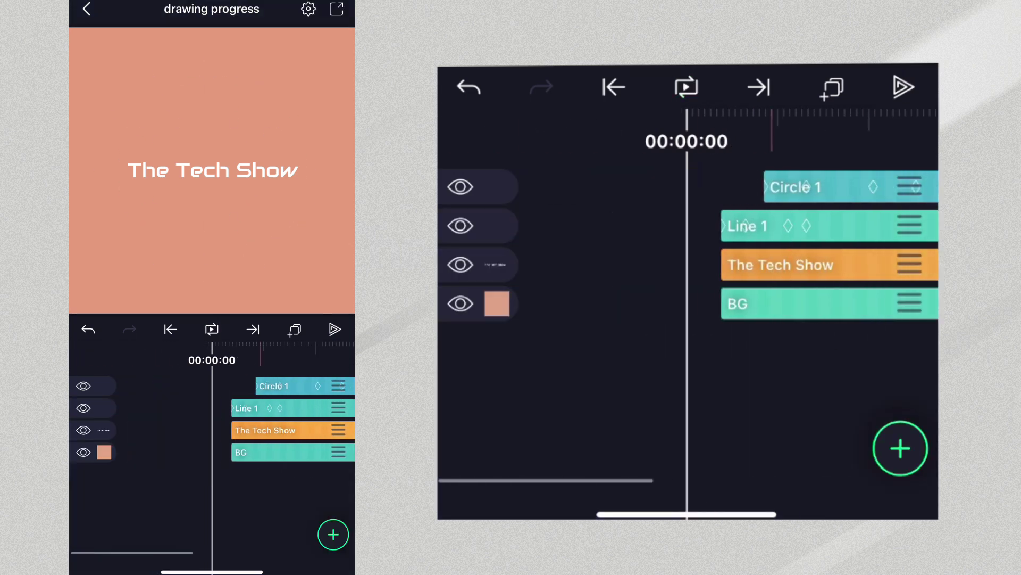
Replay the title animation from the start, then set it playing on continuous loop
left_click(694, 81)
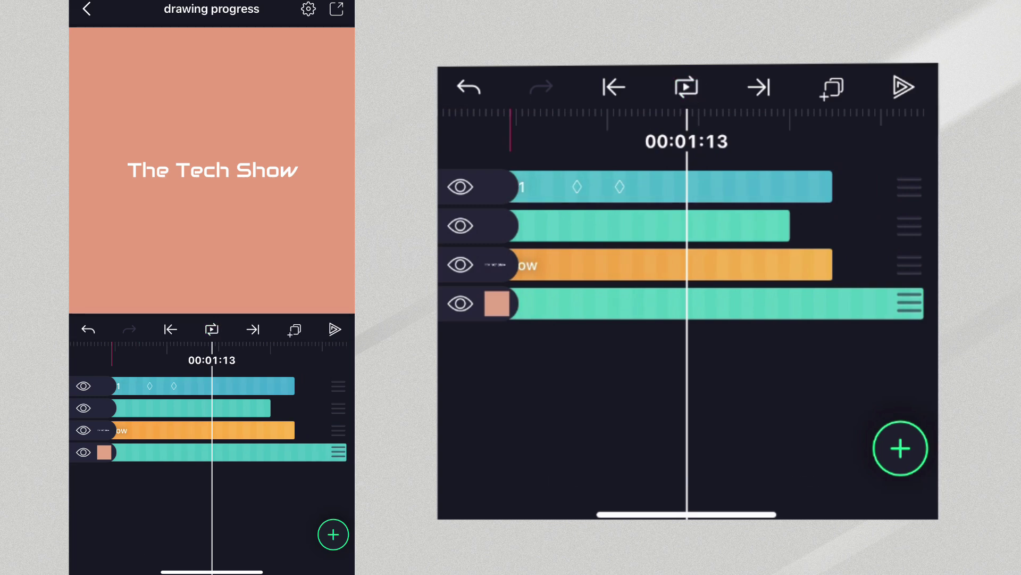
left_click(694, 85)
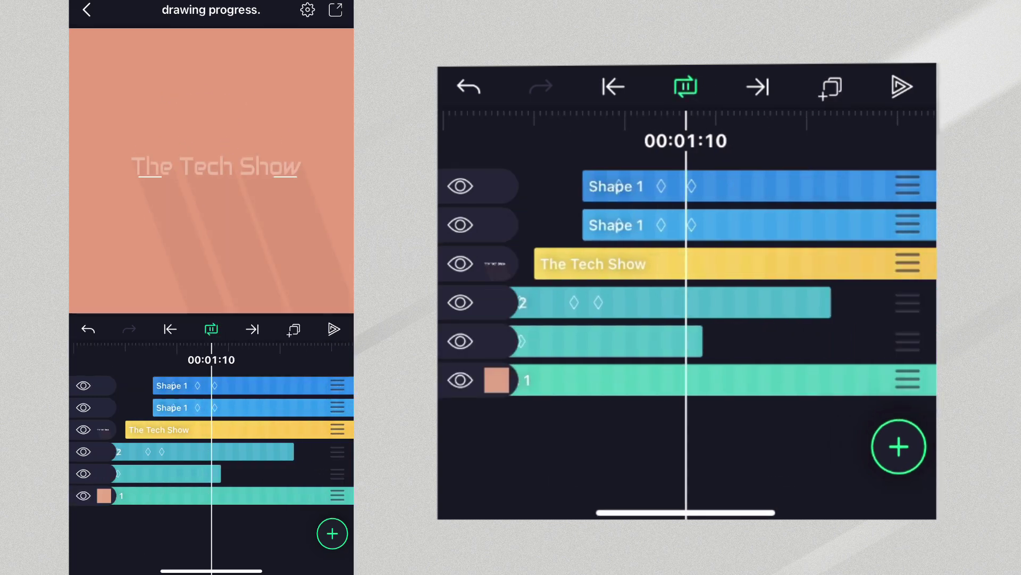